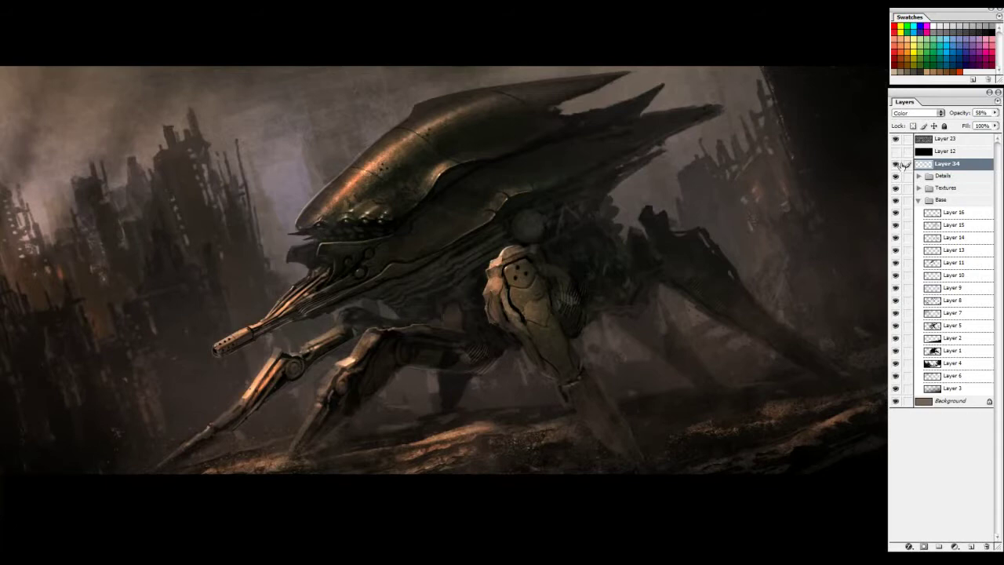
Examine the black walker silhouette on Layer 1 by switching its visibility off and on.
key(ctrl+plus)
drag(333, 230, 569, 258)
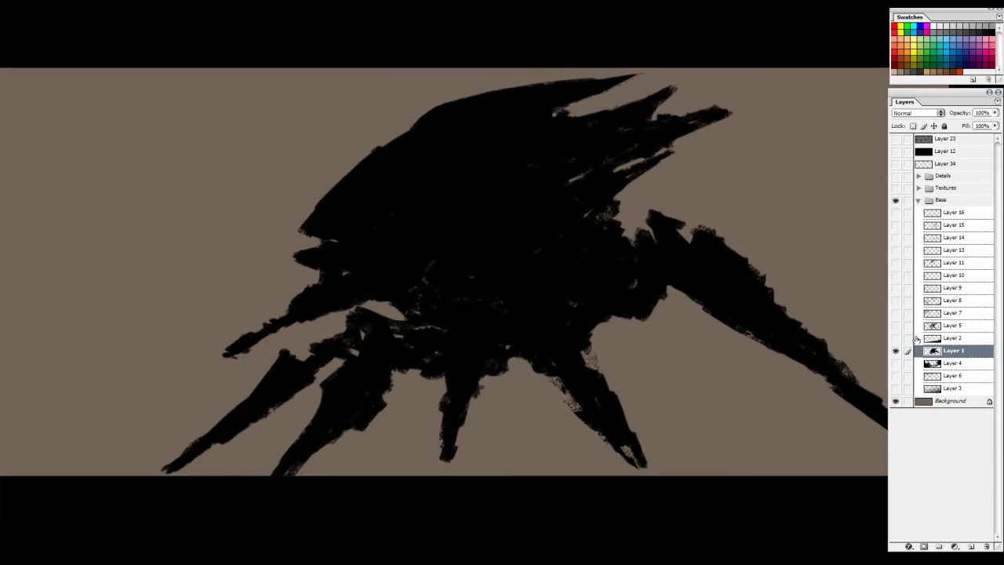
click(895, 350)
click(896, 350)
drag(810, 326, 791, 331)
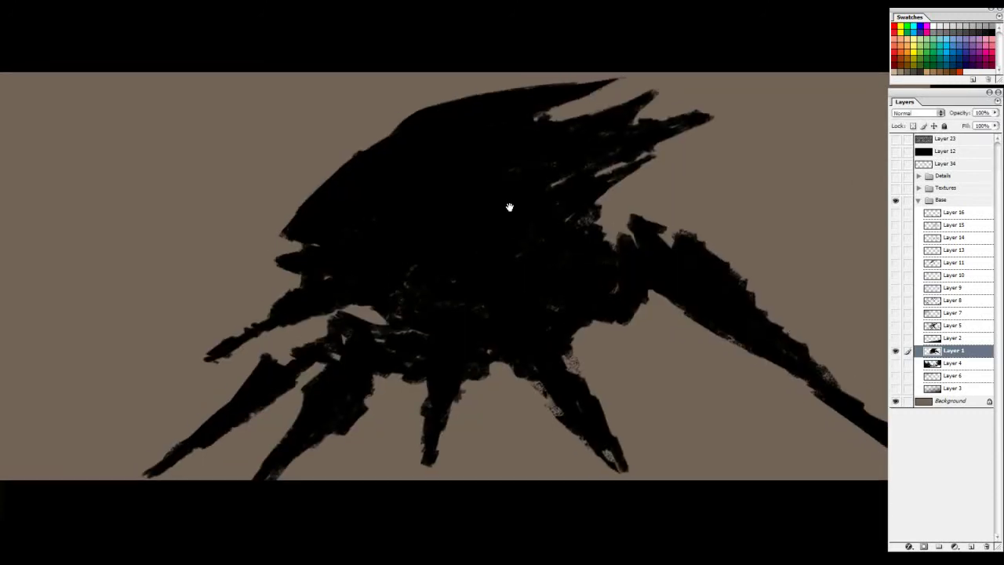
right_click(437, 259)
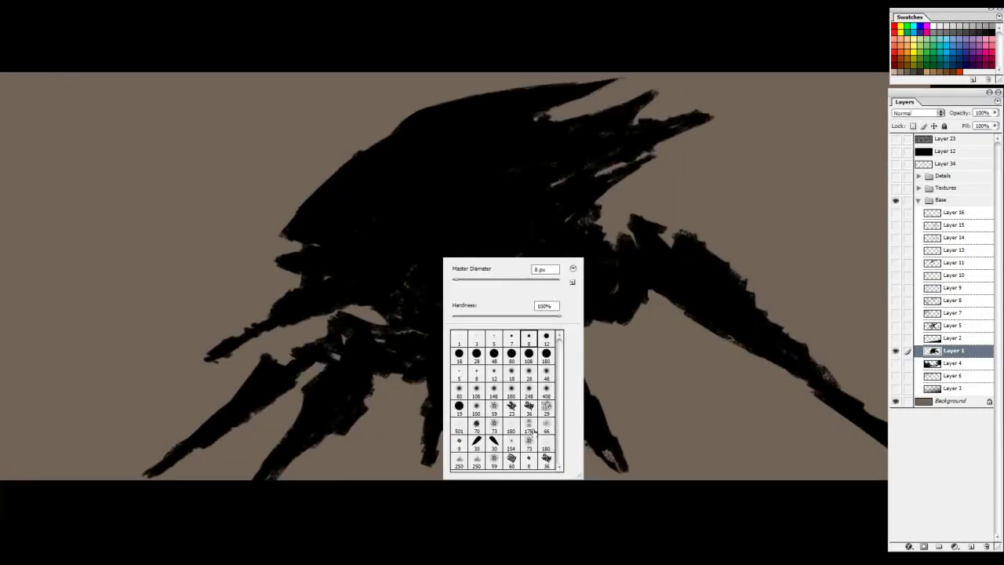
click(755, 212)
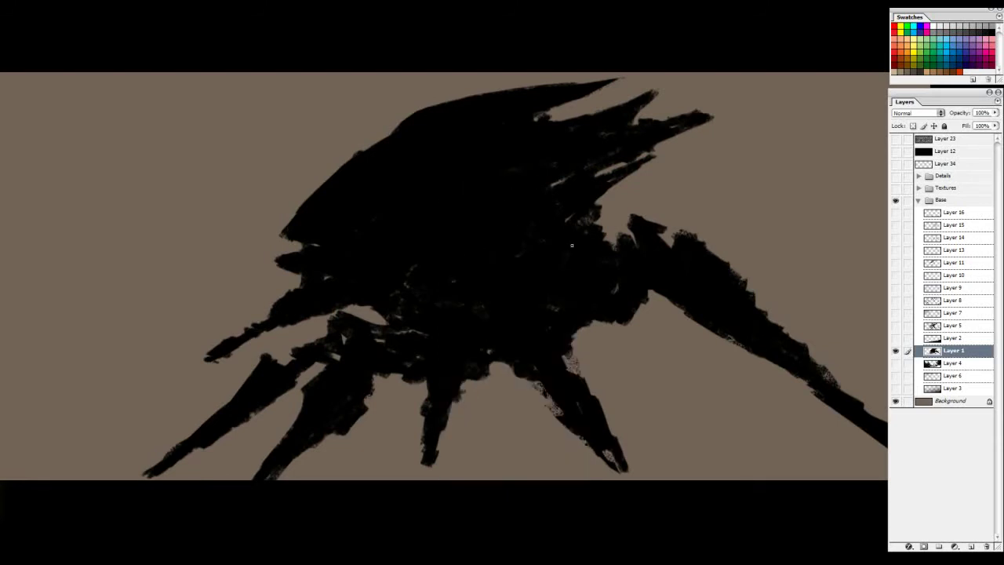
Show the dark ground silhouette on Layer 2 beneath the walker's legs, comparing it hidden and visible.
click(896, 338)
click(895, 338)
click(896, 338)
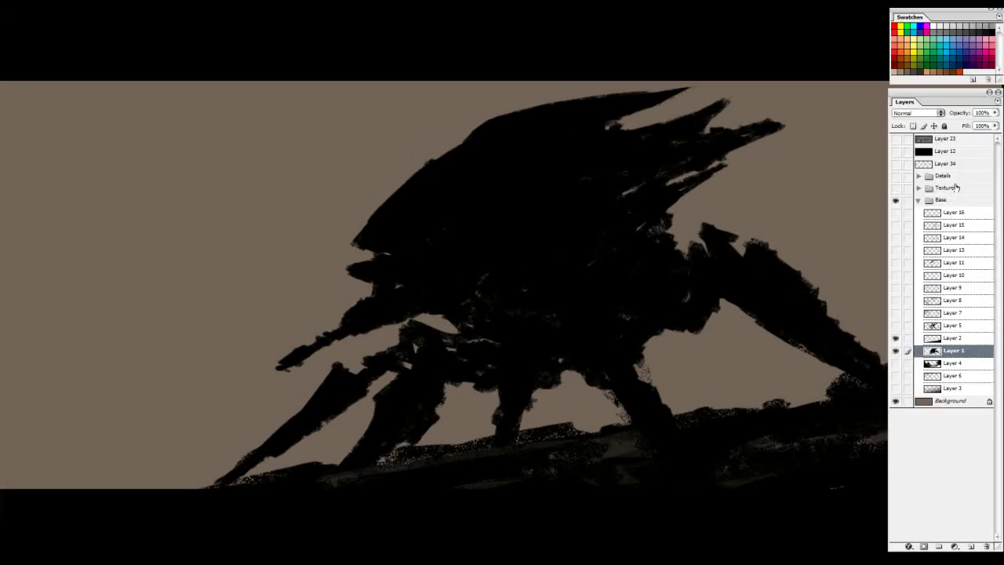
Add a new layer above Layer 34 and sketch red directional arrows slanting across the sky, walker and ground.
click(960, 167)
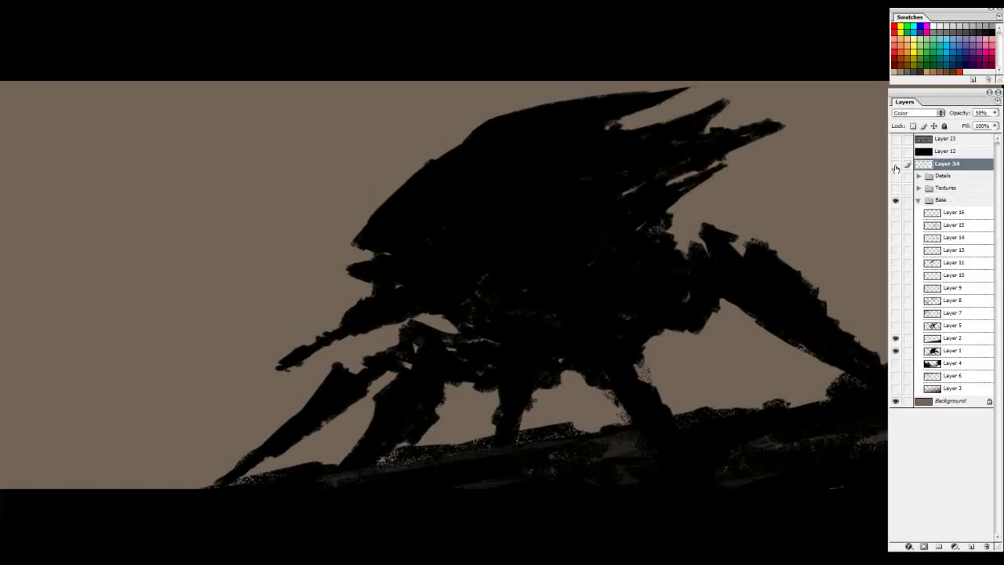
click(970, 546)
drag(517, 261, 522, 245)
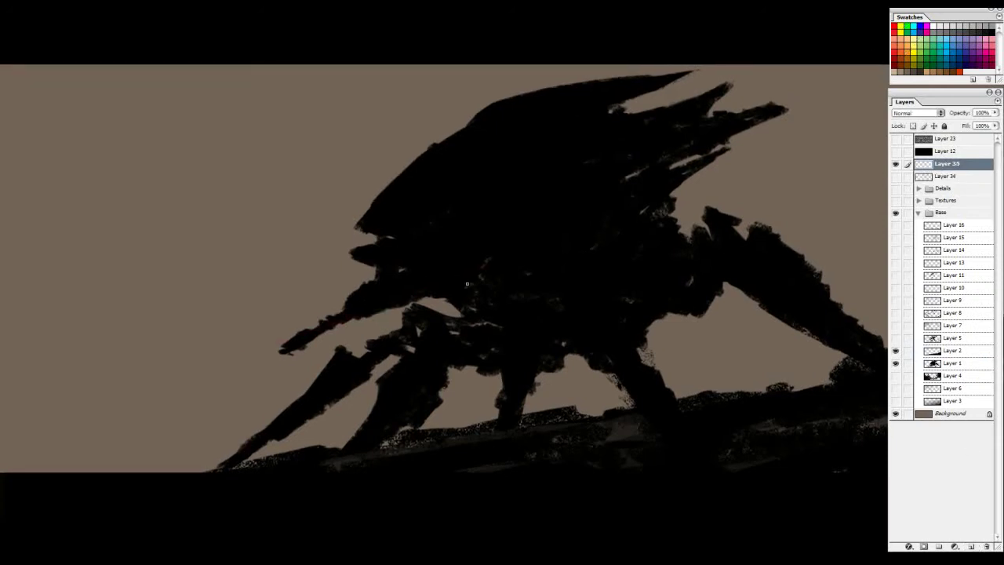
drag(468, 284, 174, 383)
key(ctrl+z)
drag(413, 196, 228, 281)
key(ctrl+z)
drag(513, 339, 312, 390)
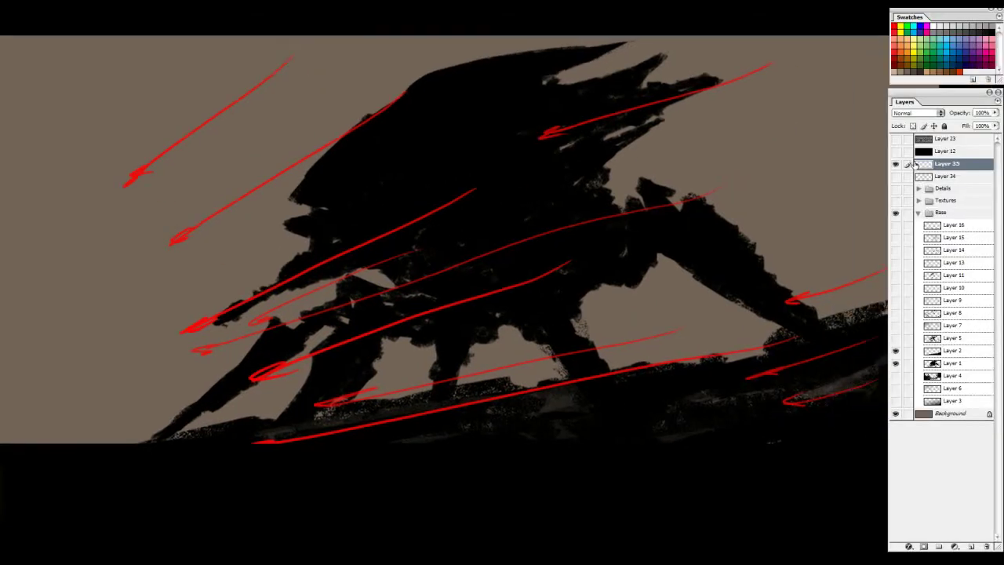
Replace the red arrow layer with a new blank layer below Layer 34 and hide it.
mouse_move(945, 168)
mouse_down()
mouse_move(965, 502)
mouse_move(985, 548)
mouse_up()
click(970, 546)
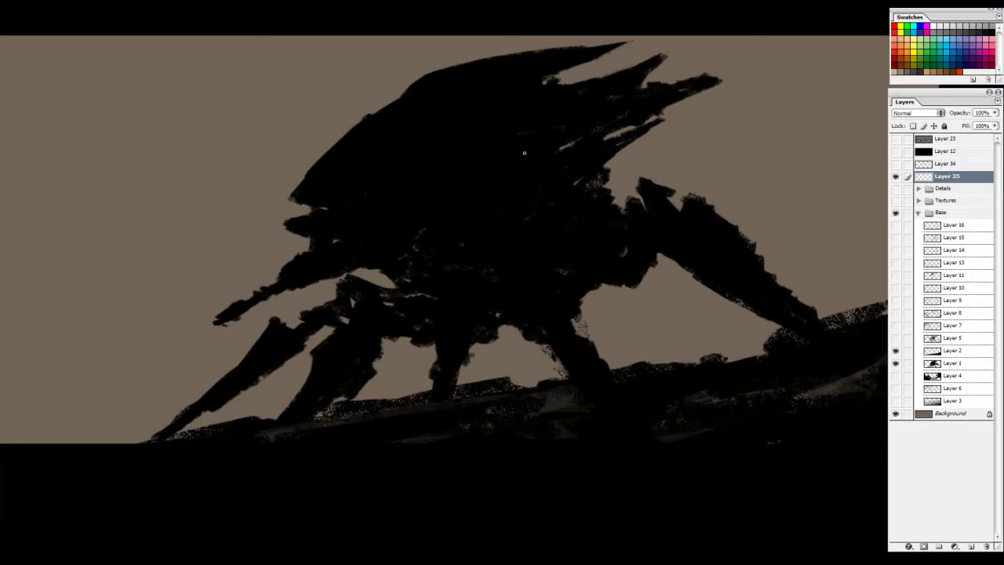
click(895, 177)
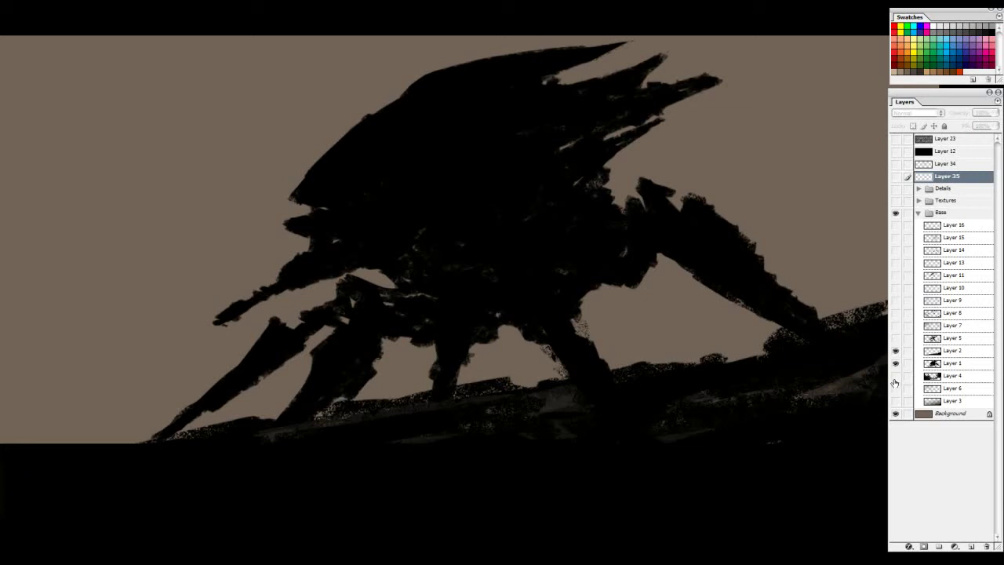
Show the ruined city silhouettes on Layer 4 behind the walker, comparing the picture with and without them.
click(894, 377)
click(894, 378)
click(894, 377)
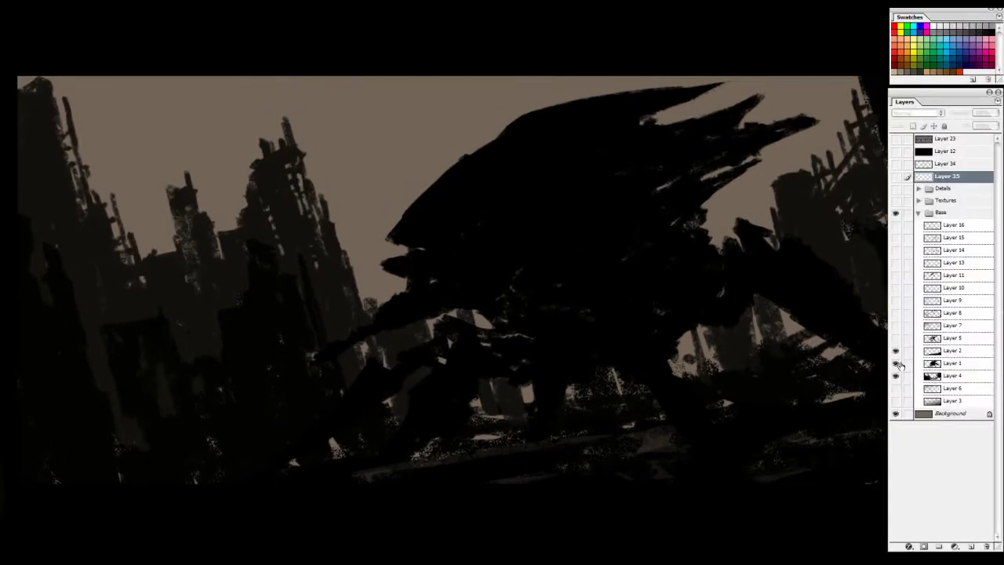
Examine the city silhouettes on Layer 4 alone by temporarily hiding Layers 1 and 2.
click(896, 351)
click(896, 364)
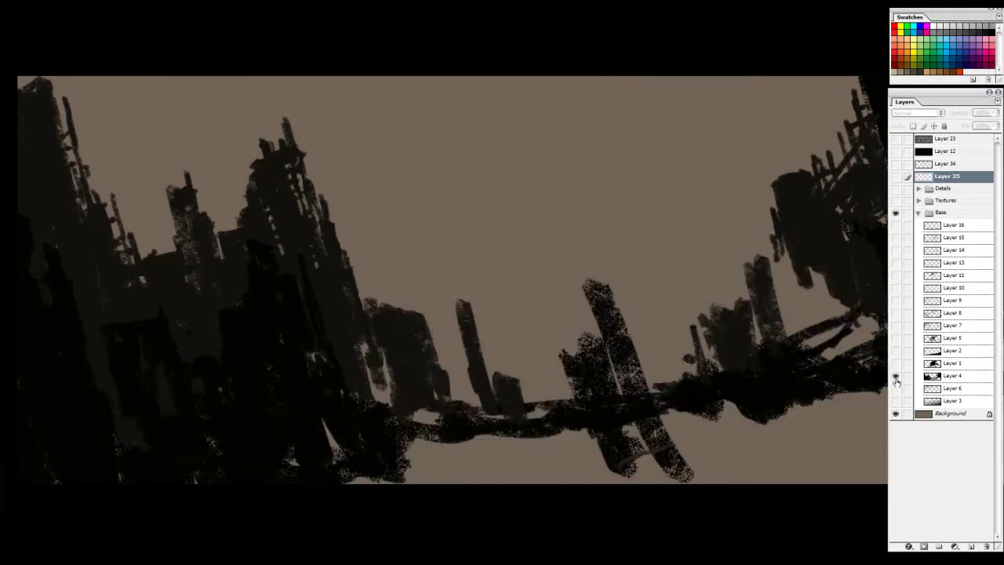
click(896, 377)
click(896, 377)
click(895, 364)
click(894, 363)
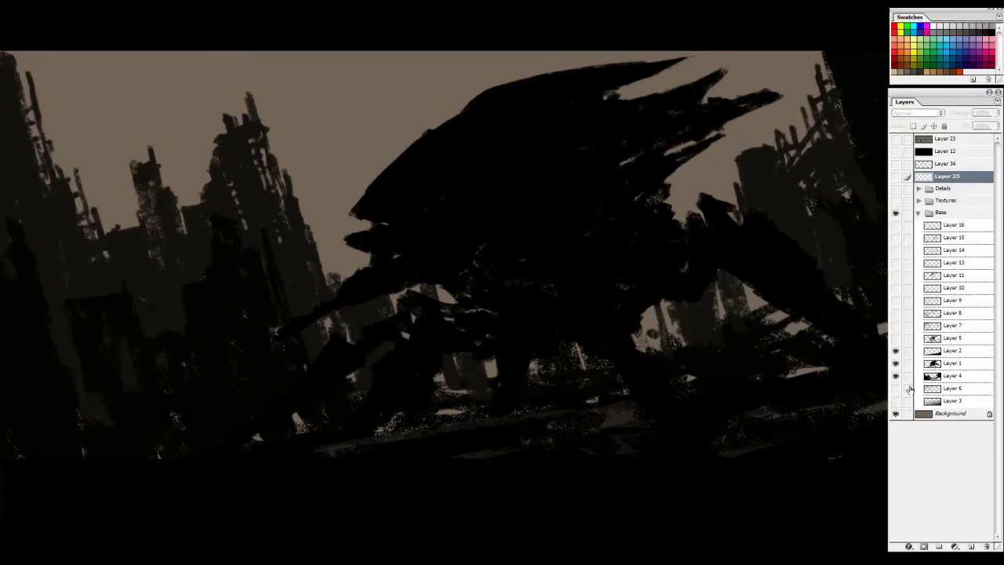
Show Layers 6 and 3 to add the cloudy sky and hazy background tones.
click(894, 388)
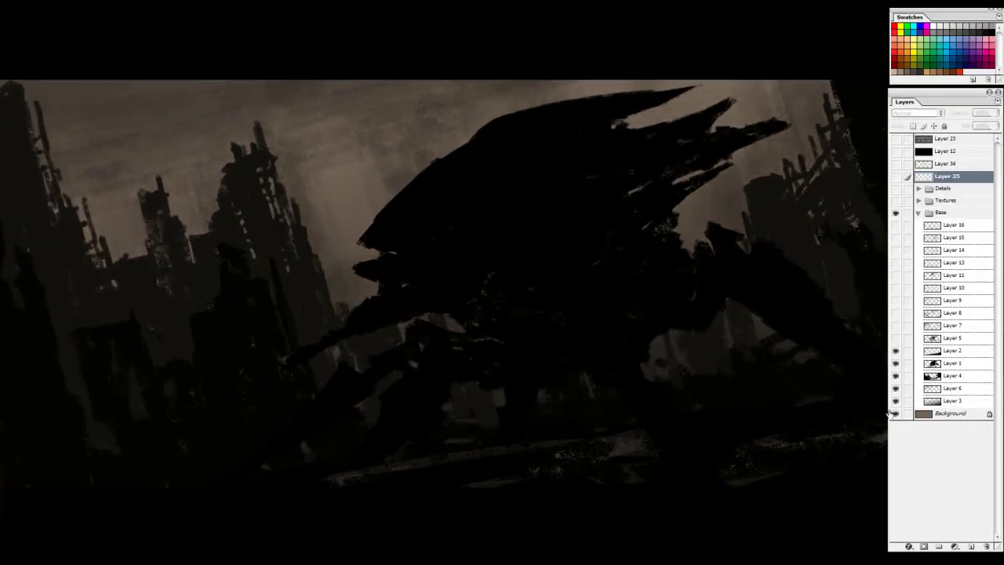
click(895, 401)
click(896, 401)
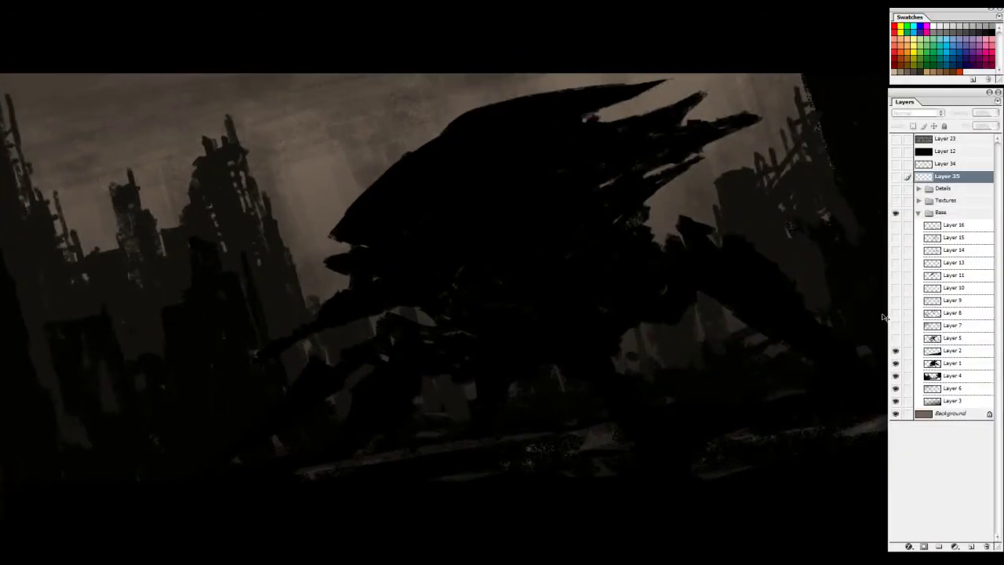
Compare the walker with and without the painted forms on Layer 5 by switching its visibility repeatedly.
click(895, 347)
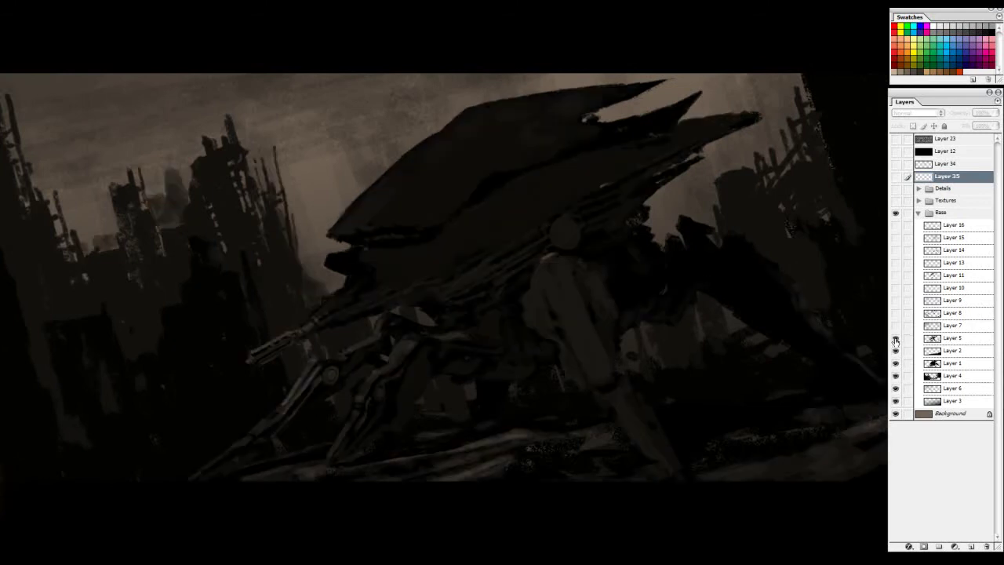
click(894, 347)
click(895, 347)
click(895, 348)
click(895, 348)
click(895, 343)
click(895, 343)
Examine the walker's head, gun and front legs close up, with Layer 5 hidden and shown.
ctrl+click(568, 300)
ctrl+click(561, 302)
drag(502, 296, 781, 356)
alt+click(630, 290)
click(895, 337)
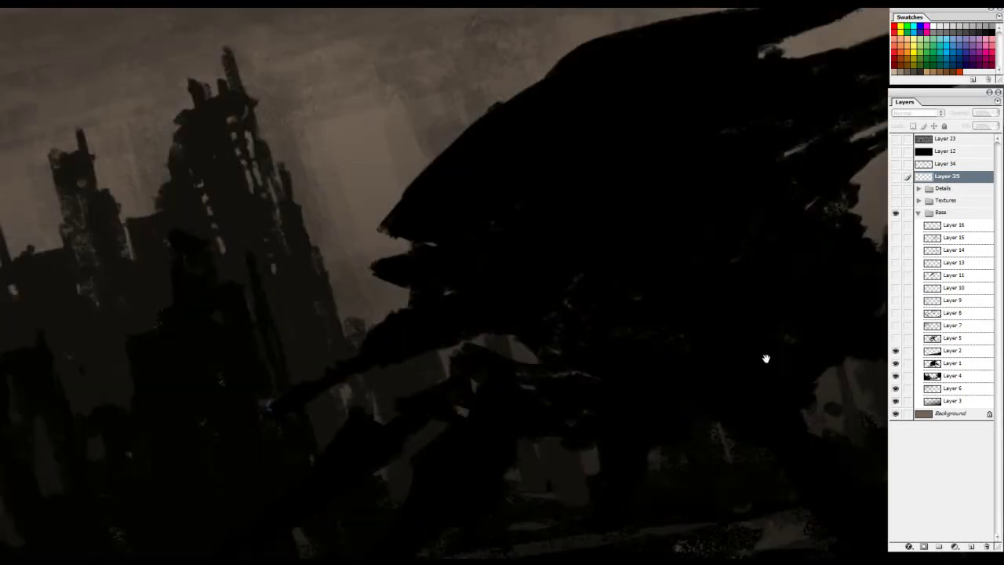
click(893, 349)
click(895, 339)
drag(730, 210, 616, 237)
mouse_move(472, 250)
mouse_down()
mouse_move(554, 253)
mouse_move(669, 223)
mouse_up()
mouse_move(441, 307)
mouse_down()
mouse_move(518, 294)
mouse_move(587, 246)
mouse_up()
ctrl+click(432, 368)
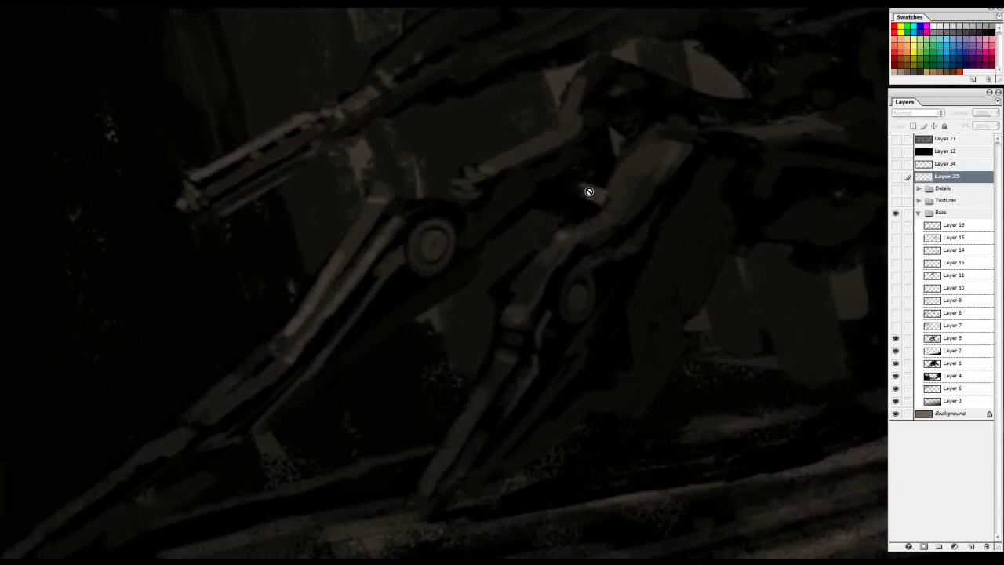
Show the blank Layer 35 and try a red stroke down the upper part of the second front leg.
click(894, 177)
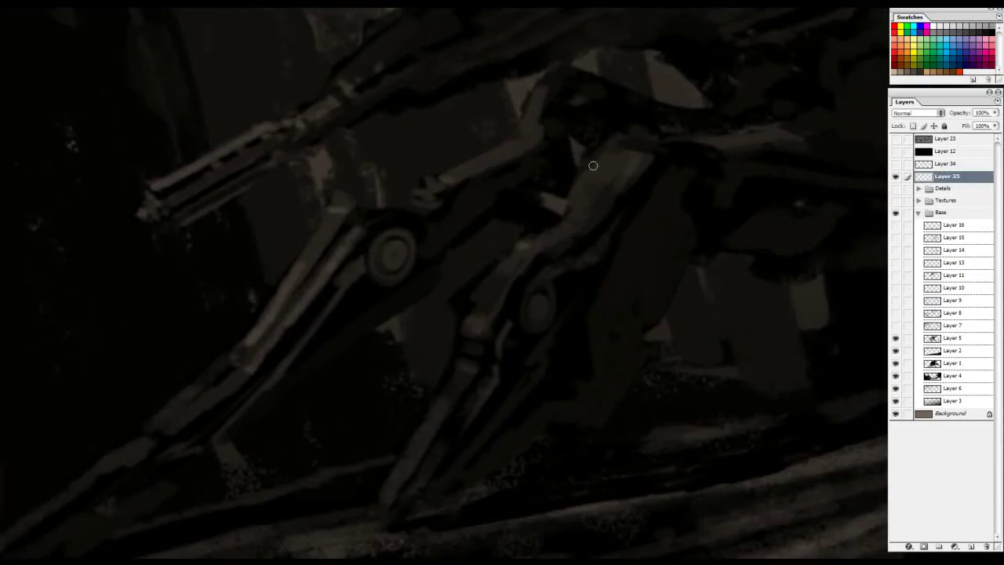
mouse_move(625, 144)
mouse_down()
mouse_move(593, 171)
mouse_move(540, 259)
mouse_up()
key(ctrl+z)
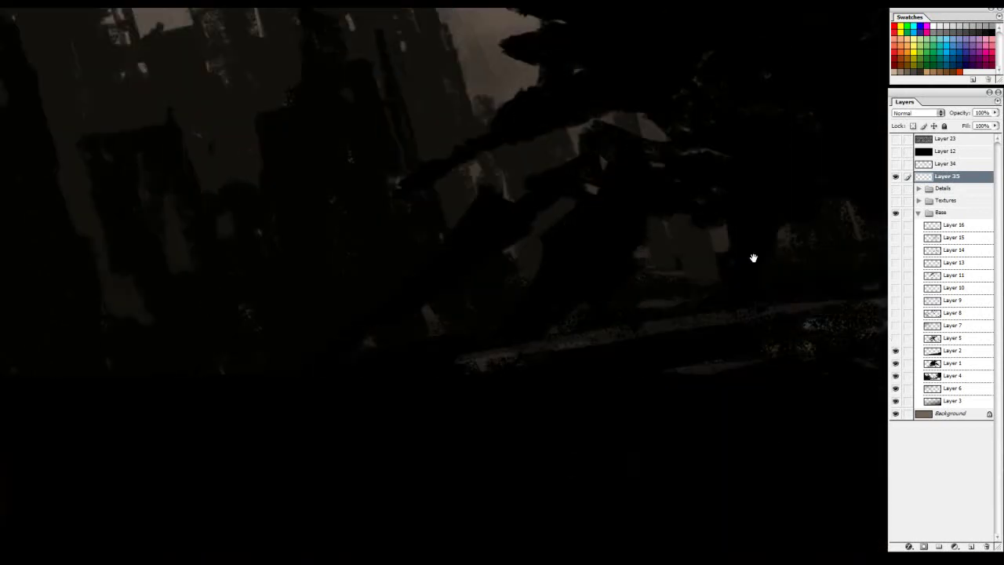
With Layer 5 hidden, try red lines tracing the bent front legs over the silhouette, undoing each attempt.
drag(605, 227, 476, 273)
key(ctrl+z)
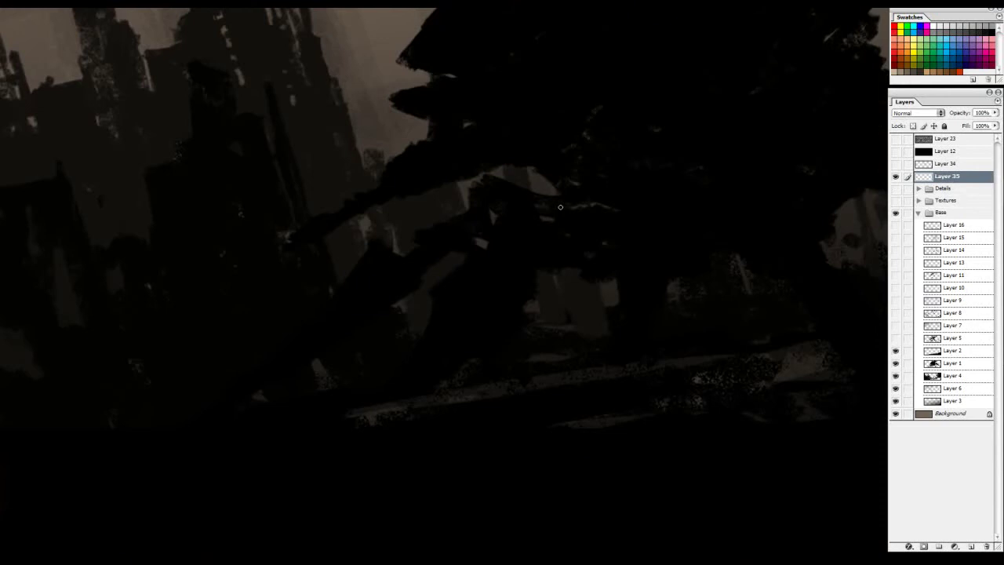
mouse_move(559, 206)
mouse_down()
mouse_move(480, 194)
mouse_move(348, 312)
mouse_up()
key(ctrl+z)
drag(644, 152, 498, 211)
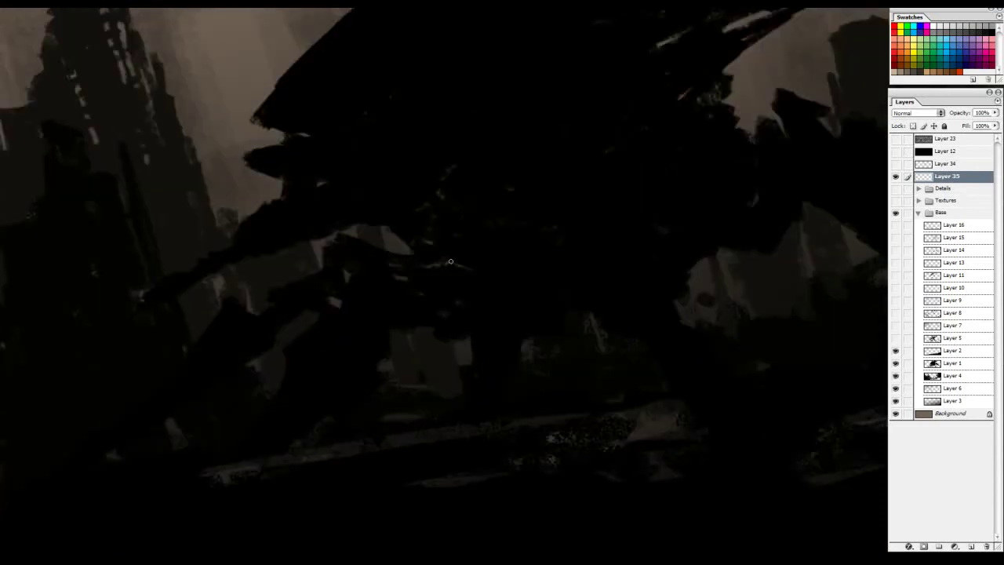
mouse_move(514, 275)
mouse_down()
mouse_move(335, 239)
mouse_move(180, 377)
mouse_move(150, 449)
mouse_up()
key(ctrl+z)
drag(472, 298, 261, 450)
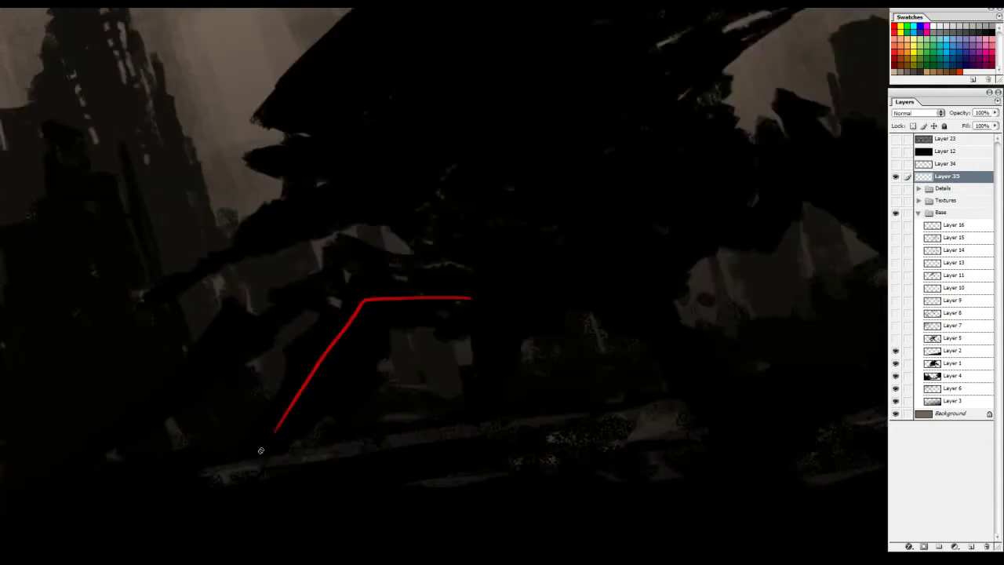
key(ctrl+z)
drag(636, 204, 509, 214)
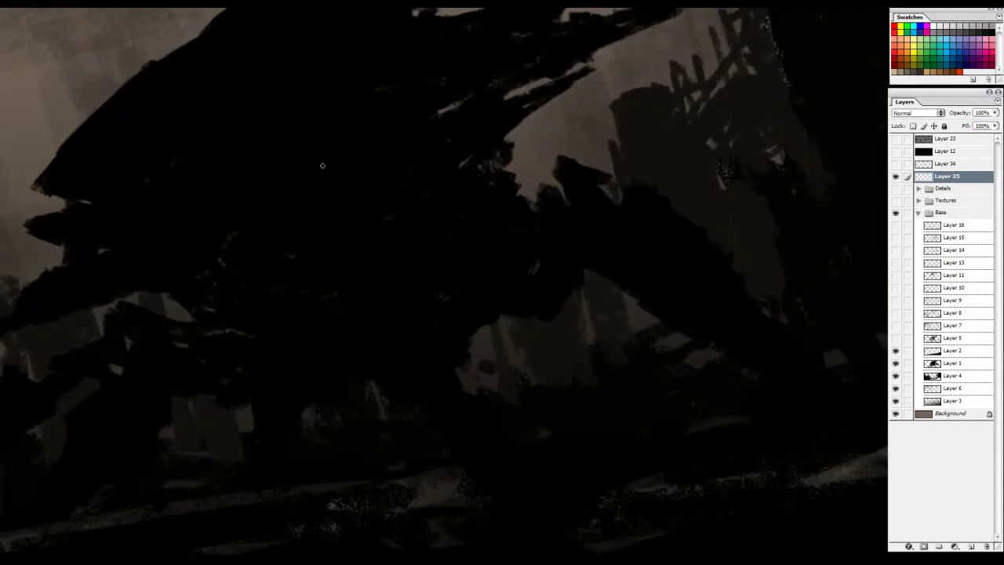
drag(322, 165, 546, 145)
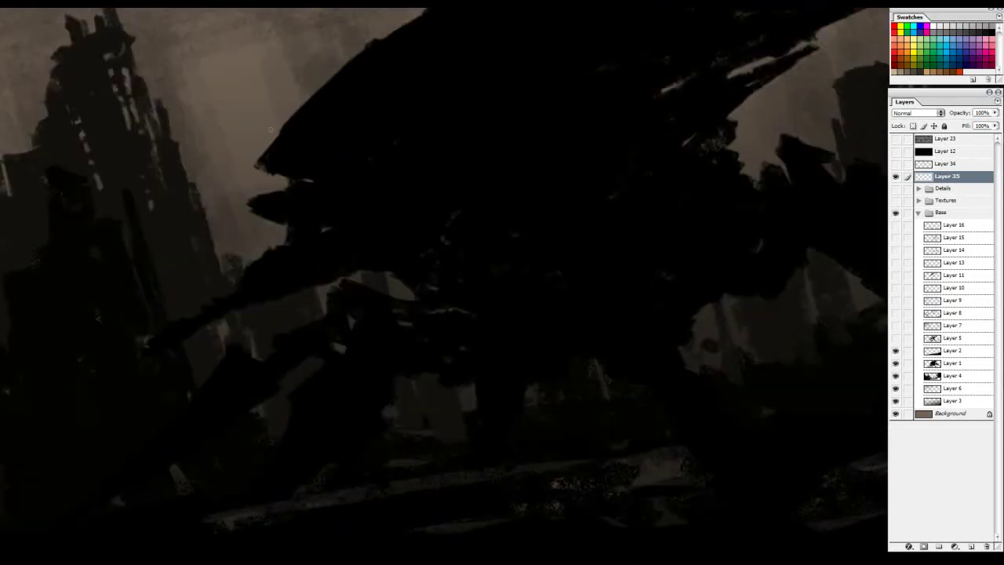
Show Layer 5 again and try a red circle around the upper part of the large near leg.
click(895, 337)
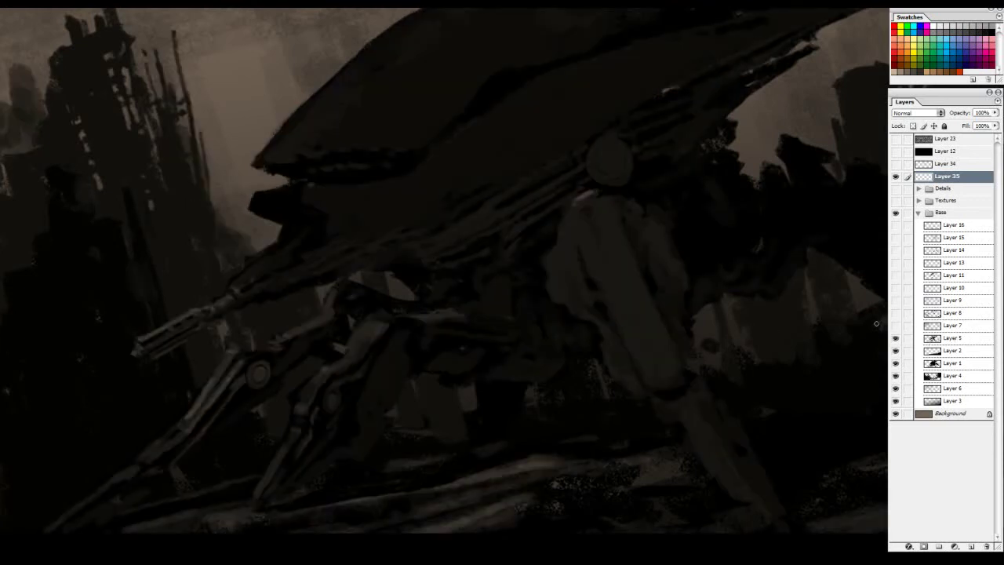
mouse_move(632, 203)
mouse_down()
mouse_move(550, 182)
mouse_move(607, 287)
mouse_move(492, 182)
mouse_up()
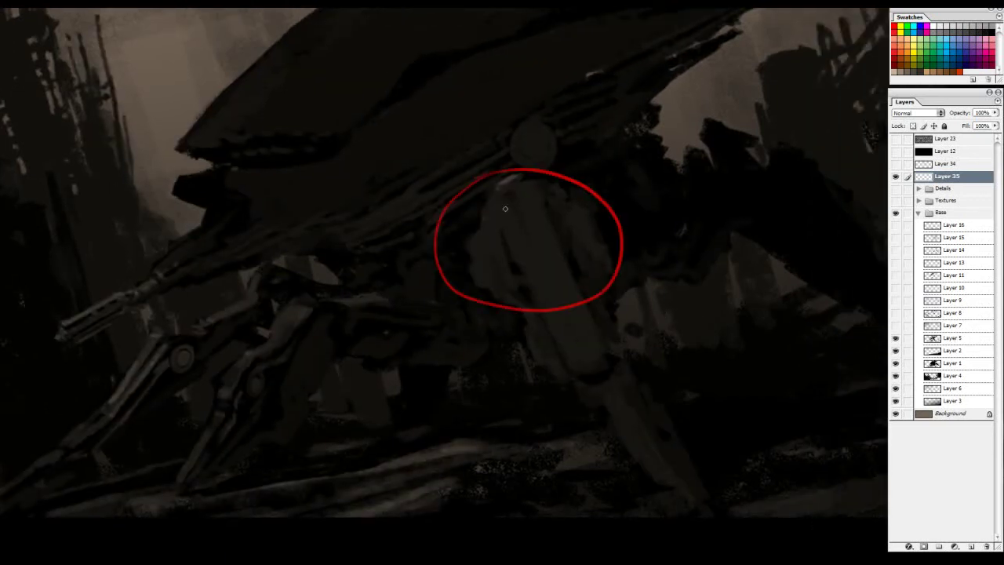
key(ctrl+z)
drag(650, 171, 497, 199)
drag(576, 152, 575, 302)
key(ctrl+z)
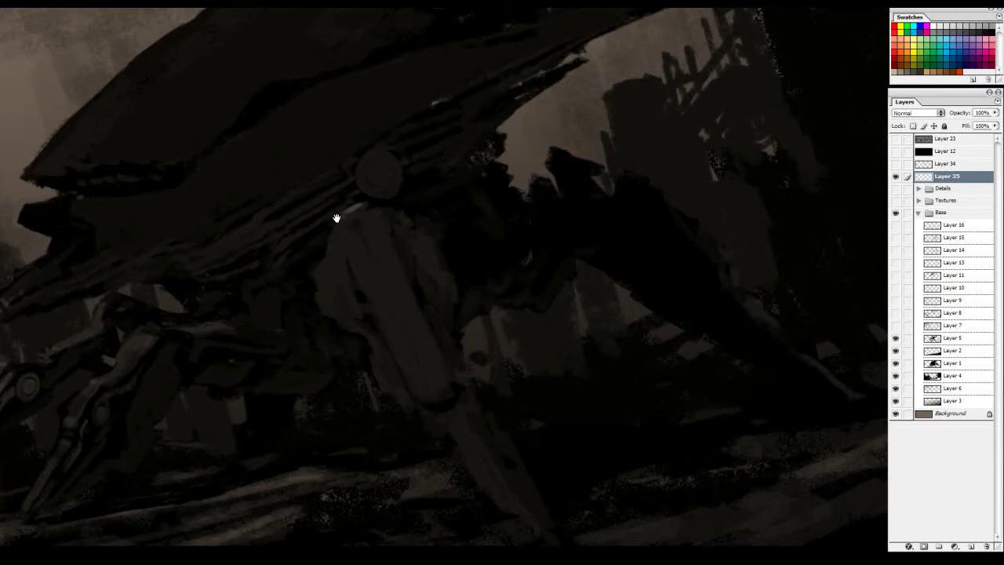
Try red curved arrows wrapping over the second front leg and its horizontal upper segment, and undo them.
drag(336, 218, 559, 141)
click(439, 272)
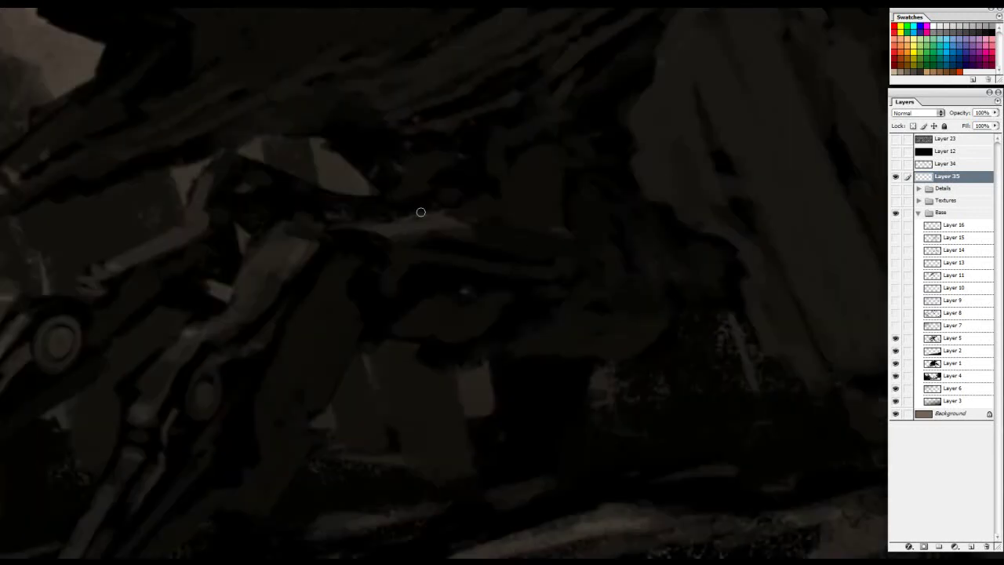
mouse_move(421, 193)
mouse_down()
mouse_move(445, 249)
mouse_move(409, 180)
mouse_move(460, 307)
mouse_move(491, 297)
mouse_move(559, 222)
mouse_up()
key(ctrl+z)
mouse_move(307, 228)
mouse_down()
mouse_move(420, 256)
mouse_move(433, 289)
mouse_up()
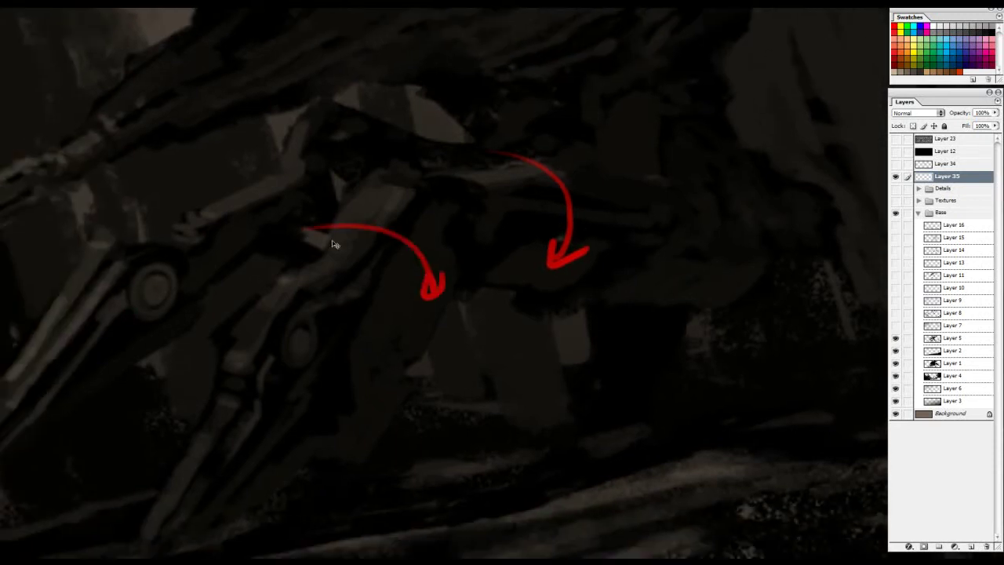
key(ctrl+alt+z)
key(ctrl+alt+z)
key(ctrl+alt+z)
Try red lines following the second front leg from its upper joint to the foot, undoing each attempt.
mouse_move(395, 179)
mouse_down()
mouse_move(346, 244)
mouse_move(270, 257)
mouse_move(212, 342)
mouse_up()
key(ctrl+z)
mouse_move(390, 181)
mouse_down()
mouse_move(347, 253)
mouse_move(284, 290)
mouse_move(237, 367)
mouse_move(245, 395)
mouse_move(132, 559)
mouse_up()
key(ctrl+z)
click(392, 185)
shift+click(347, 252)
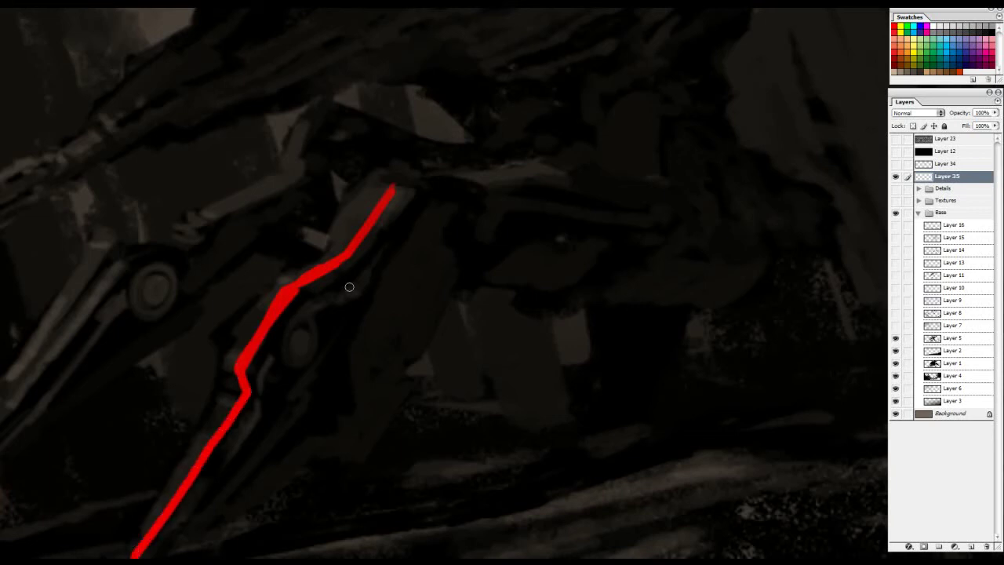
key(ctrl+z)
drag(308, 220, 406, 299)
key(ctrl+z)
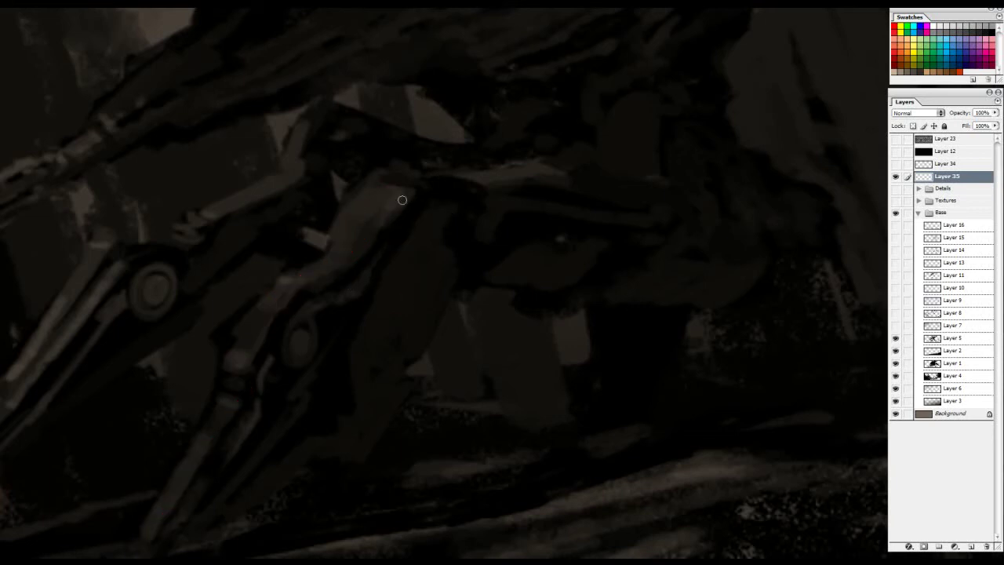
Mark the second front leg's lighter plane with a circled 1 and its darker plane with a circled 2 in red.
mouse_move(356, 194)
mouse_down()
mouse_move(359, 205)
mouse_move(369, 187)
mouse_up()
mouse_move(406, 277)
mouse_down()
mouse_move(407, 297)
mouse_move(420, 290)
mouse_up()
mouse_move(404, 267)
mouse_down()
mouse_move(410, 304)
mouse_move(416, 260)
mouse_up()
drag(555, 245, 507, 255)
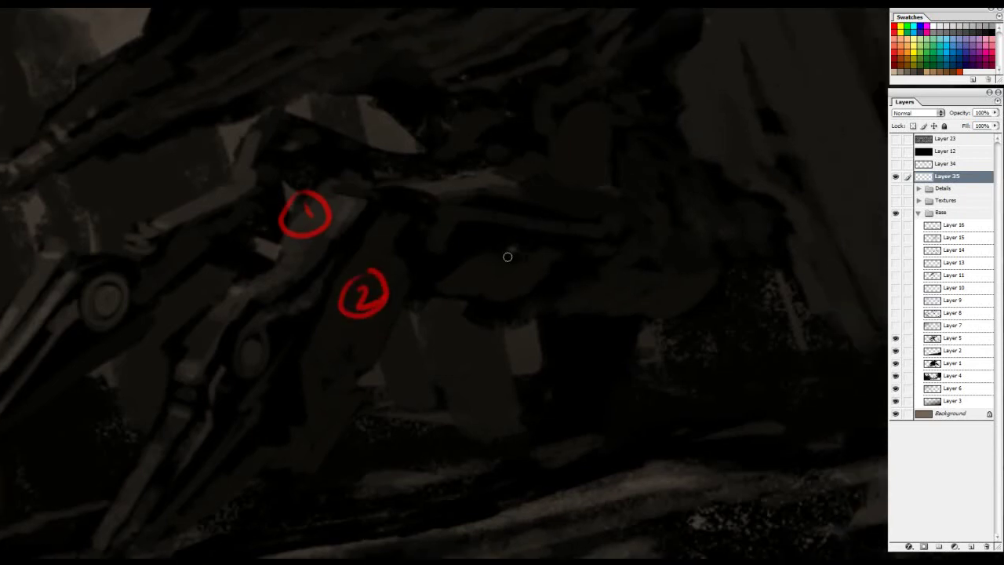
Draw a dashed red arc with short slanted strokes around the second leg's horizontal upper segment.
mouse_move(429, 170)
mouse_down()
mouse_move(480, 206)
mouse_move(488, 230)
mouse_move(468, 294)
mouse_up()
drag(498, 162, 509, 164)
drag(516, 176, 523, 180)
click(534, 211)
click(537, 227)
drag(535, 260, 525, 273)
Add short red dashes and dots across the planes of the large near leg.
mouse_move(773, 157)
mouse_down()
mouse_move(571, 229)
mouse_move(519, 271)
mouse_up()
drag(499, 301, 509, 288)
click(521, 280)
click(542, 262)
drag(556, 253, 563, 250)
drag(580, 245, 648, 244)
drag(639, 282, 577, 203)
click(513, 308)
click(536, 293)
Draw short red contour arcs across the segments of the foremost leg.
key(ctrl+minus)
key(ctrl+minus)
drag(326, 201, 505, 187)
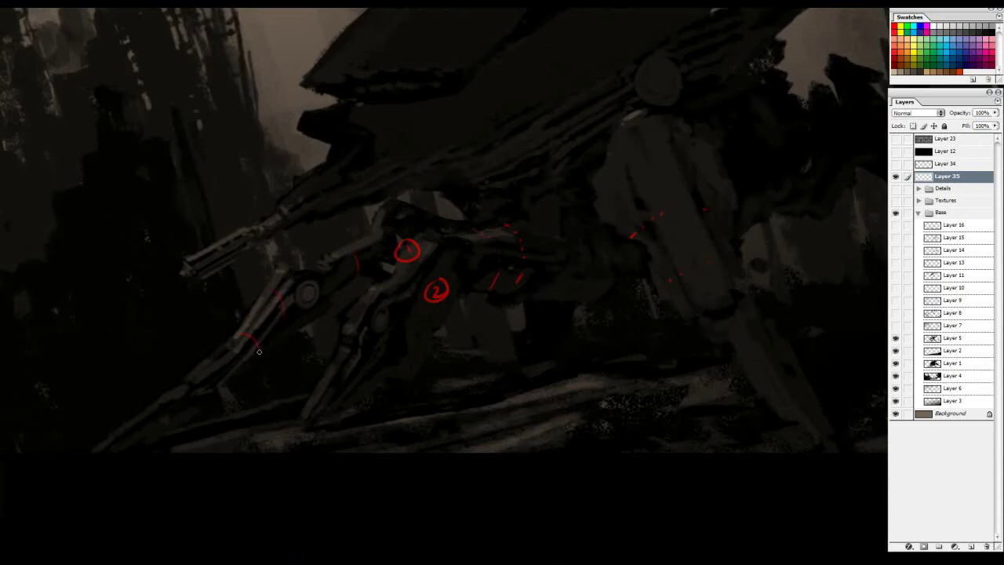
drag(605, 91, 506, 164)
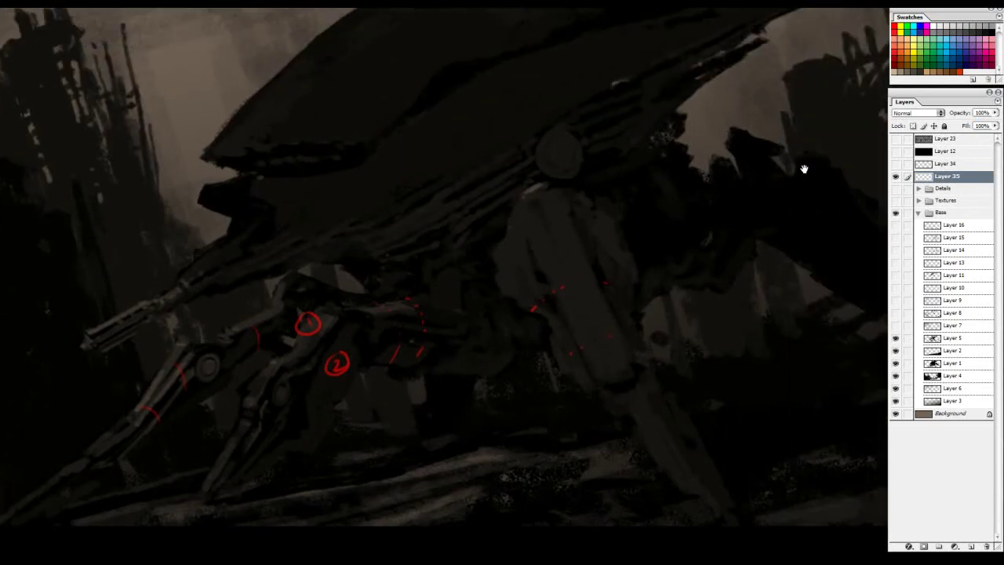
Hide the red annotations on Layer 35 and compare the walker with Layer 5 hidden and shown.
click(894, 176)
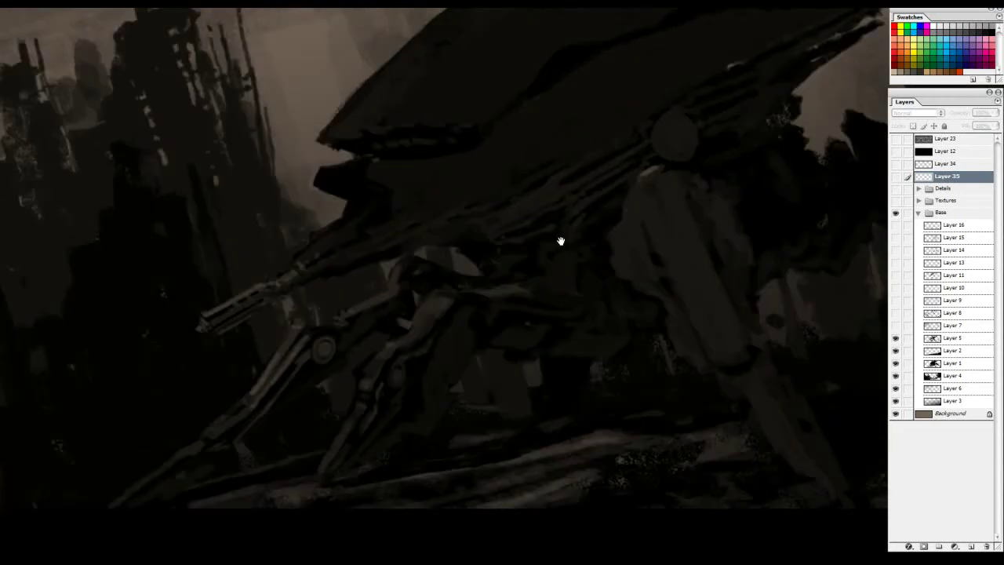
drag(561, 241, 558, 275)
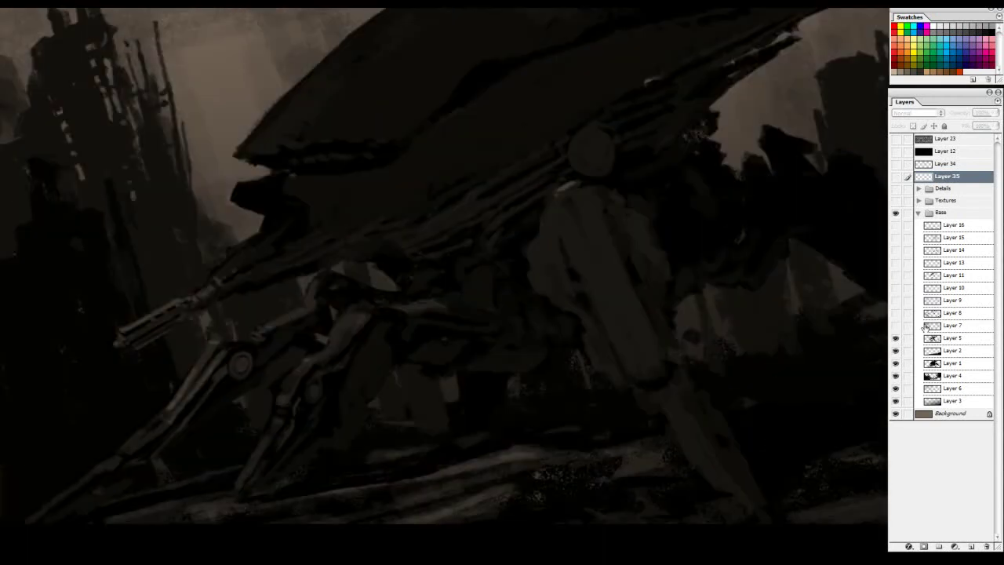
click(895, 338)
click(896, 338)
Compare the full painting with Layer 7 shown and hidden.
click(895, 326)
drag(407, 225, 889, 305)
key(ctrl+minus)
click(895, 326)
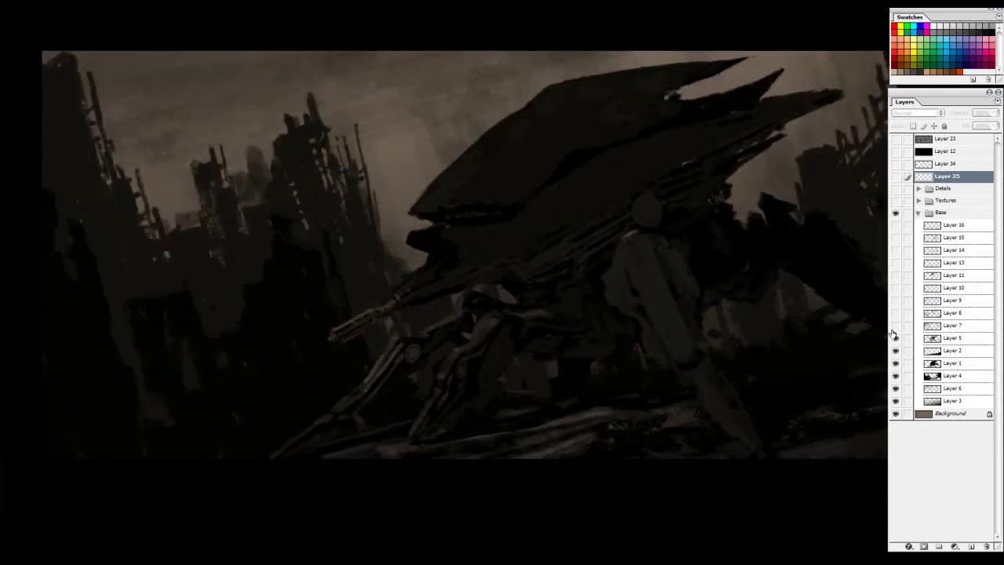
click(894, 325)
click(895, 326)
Show the Layer 12 saturation layer for a greyscale view and make the annotation layer, Layer 35, active.
click(918, 154)
click(895, 152)
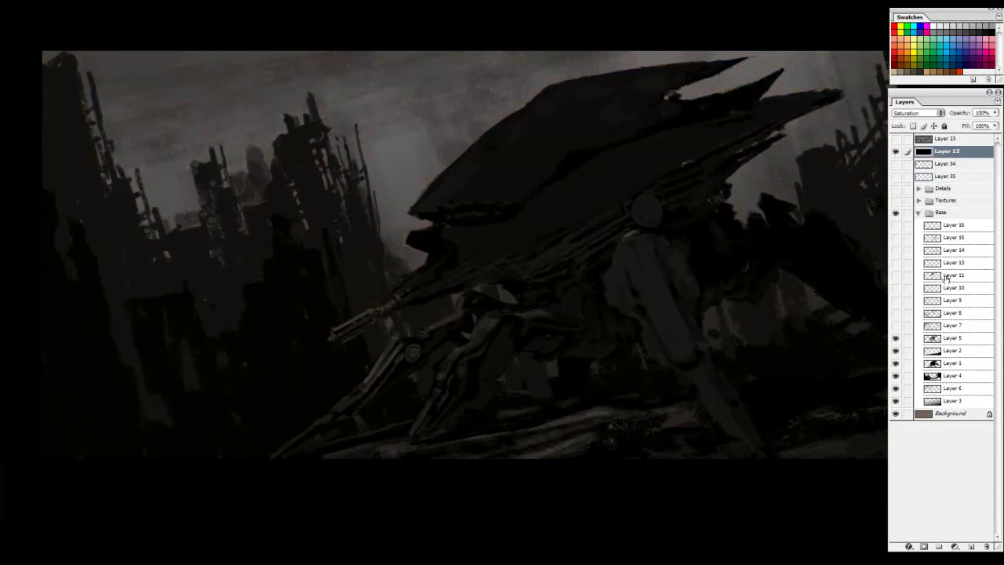
click(908, 177)
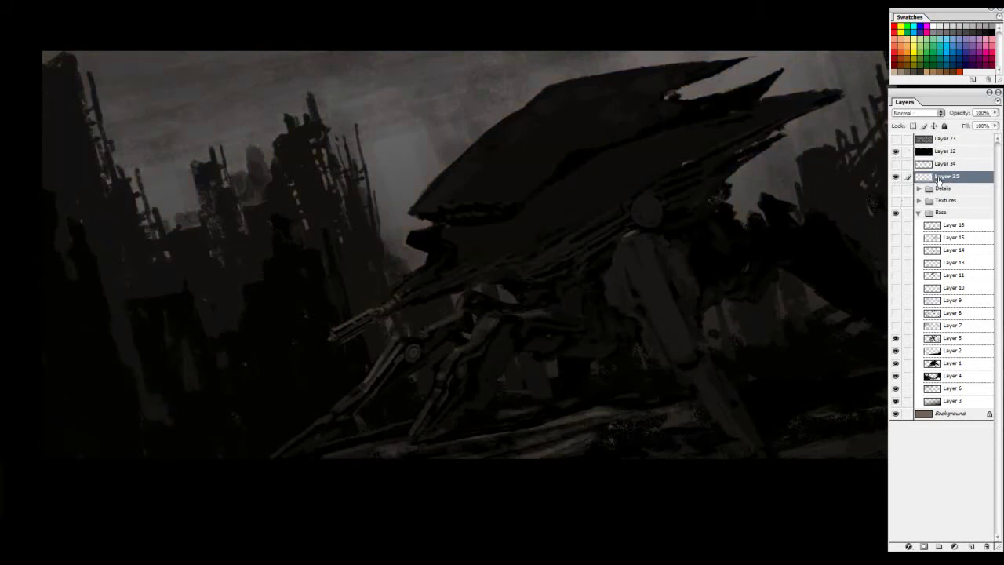
click(895, 177)
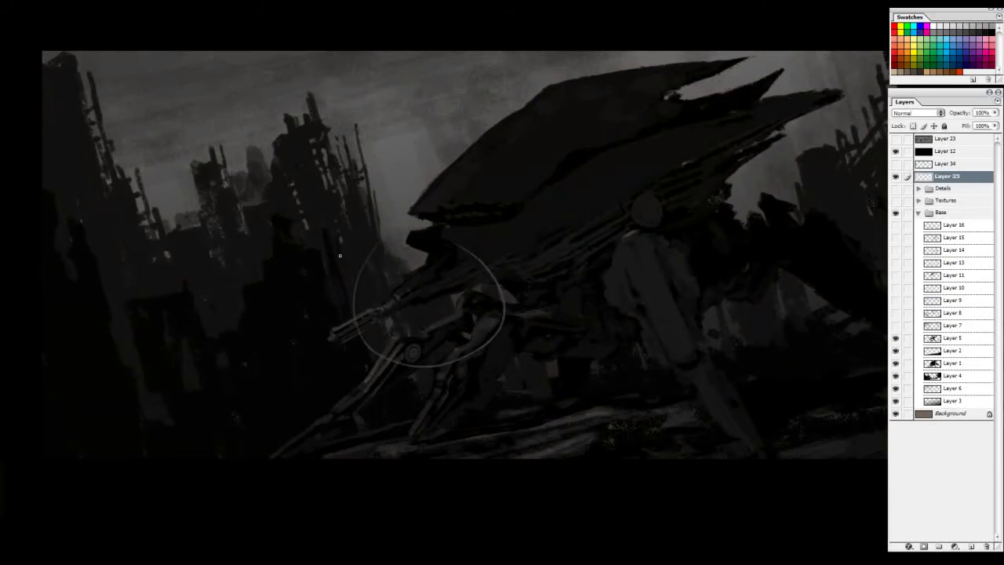
Compare the greyscale values with Layer 7 off and on, leave it visible, and hide the Layer 12 saturation layer.
click(895, 325)
click(897, 326)
click(895, 327)
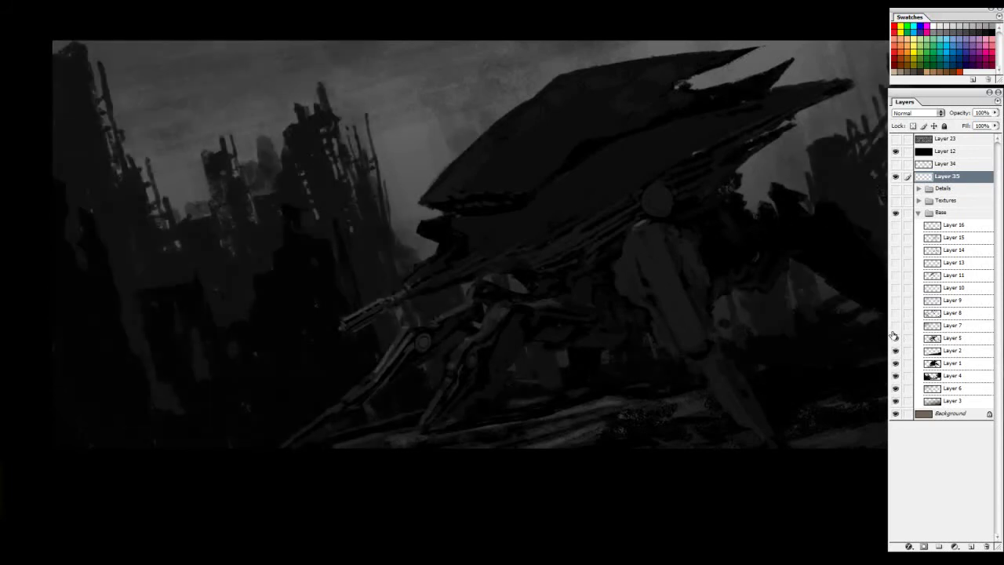
click(894, 329)
click(893, 330)
click(895, 337)
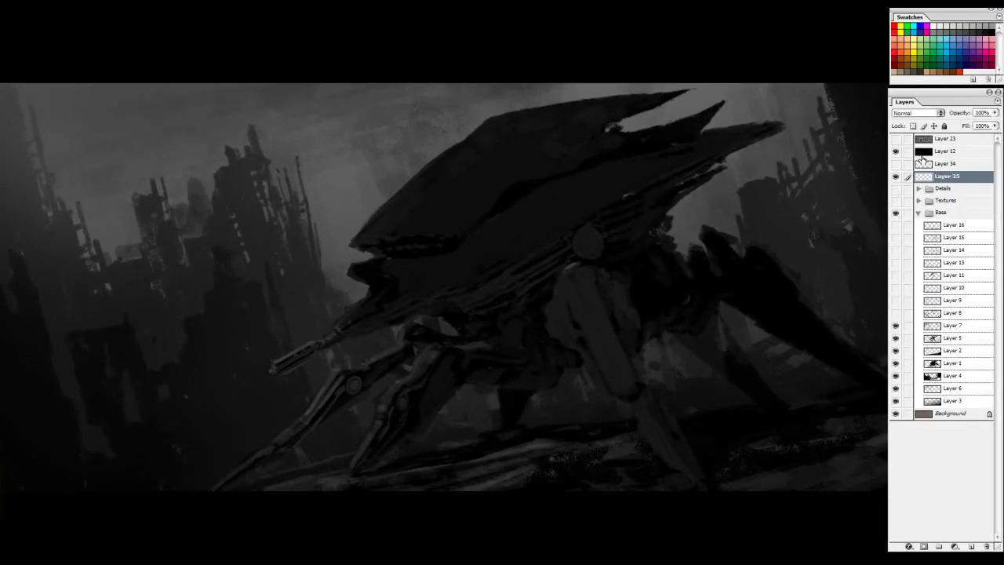
click(894, 151)
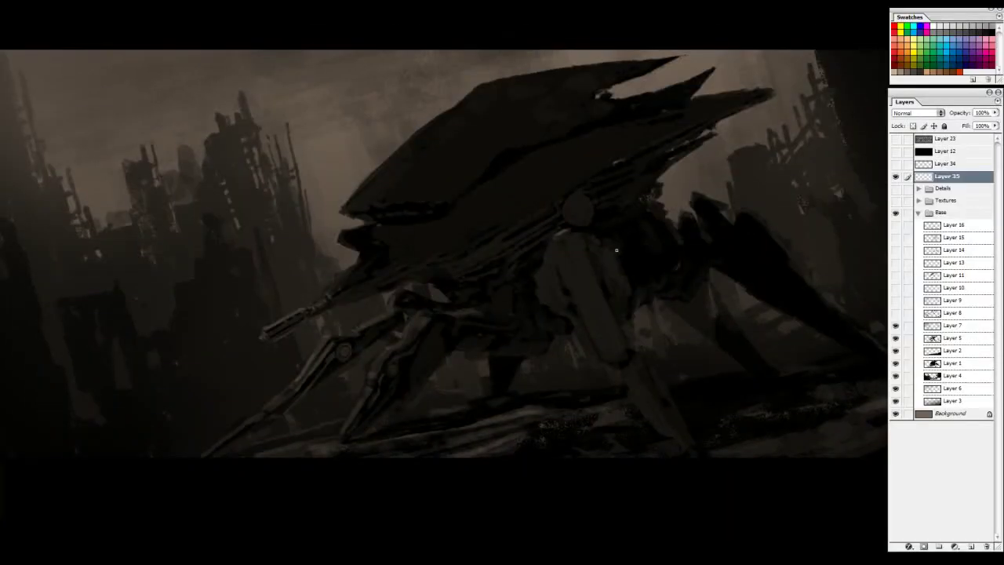
mouse_move(227, 256)
mouse_down()
mouse_move(236, 392)
mouse_move(289, 422)
mouse_up()
key(ctrl+z)
drag(708, 258, 624, 278)
drag(611, 214, 737, 206)
key(ctrl+z)
drag(747, 317, 841, 299)
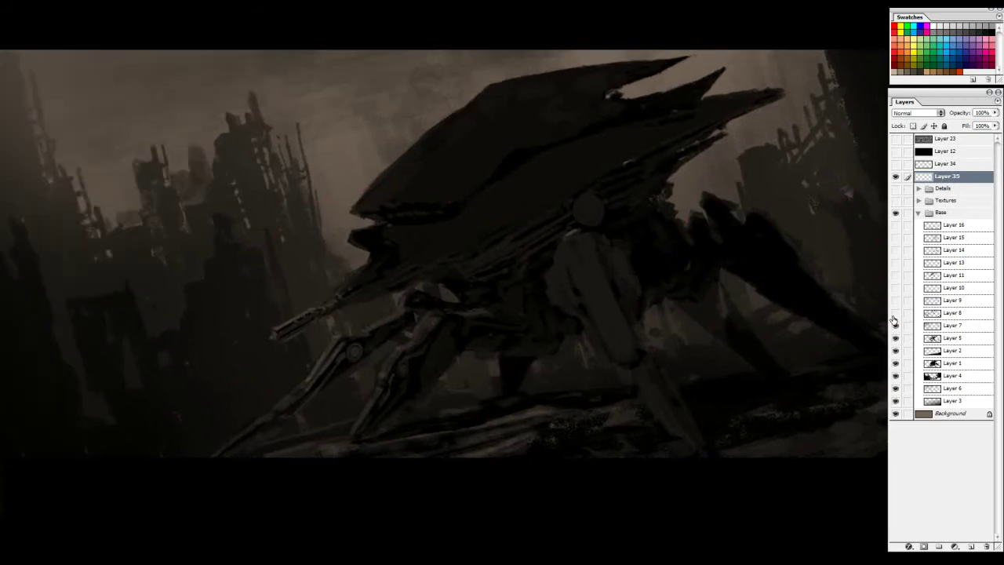
Show Layer 8 in the Base group, keeping Layer 7 visible.
click(894, 324)
click(895, 312)
click(894, 325)
click(894, 325)
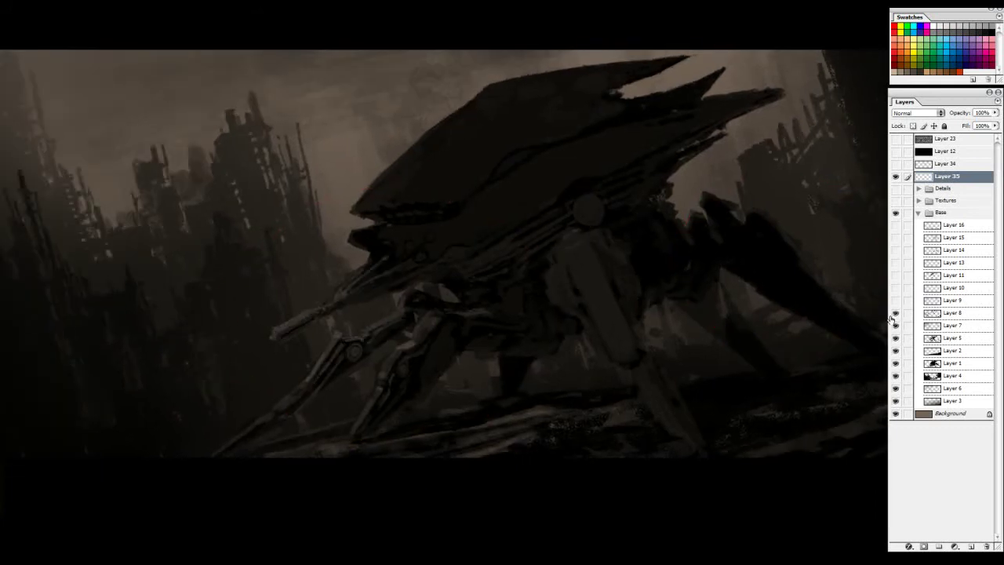
Compare the painting with Layer 8 hidden and shown, and examine the front leg joint up close.
click(895, 313)
click(894, 313)
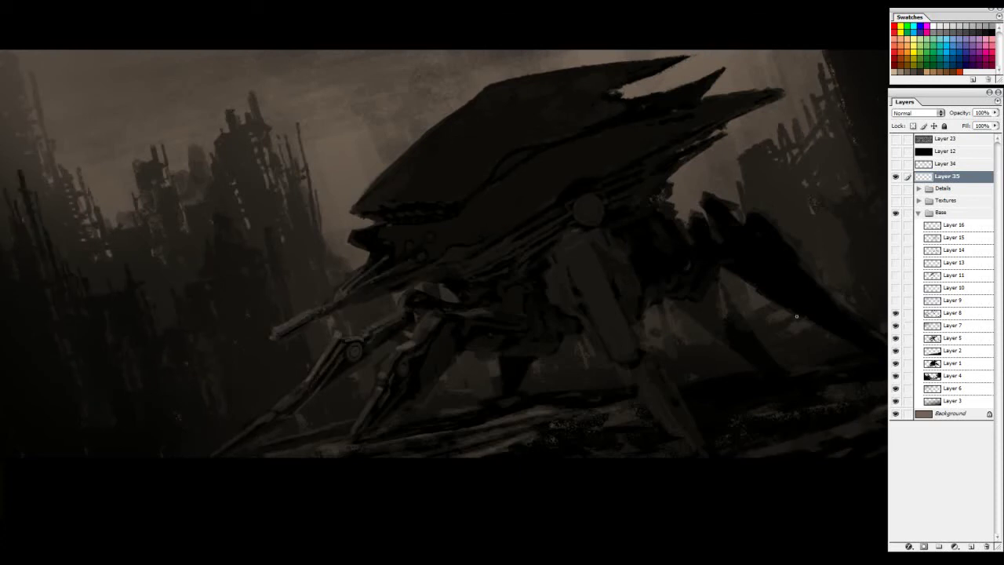
ctrl+click(350, 332)
ctrl+click(349, 332)
drag(332, 335, 443, 285)
ctrl+alt+click(434, 293)
ctrl+alt+click(434, 293)
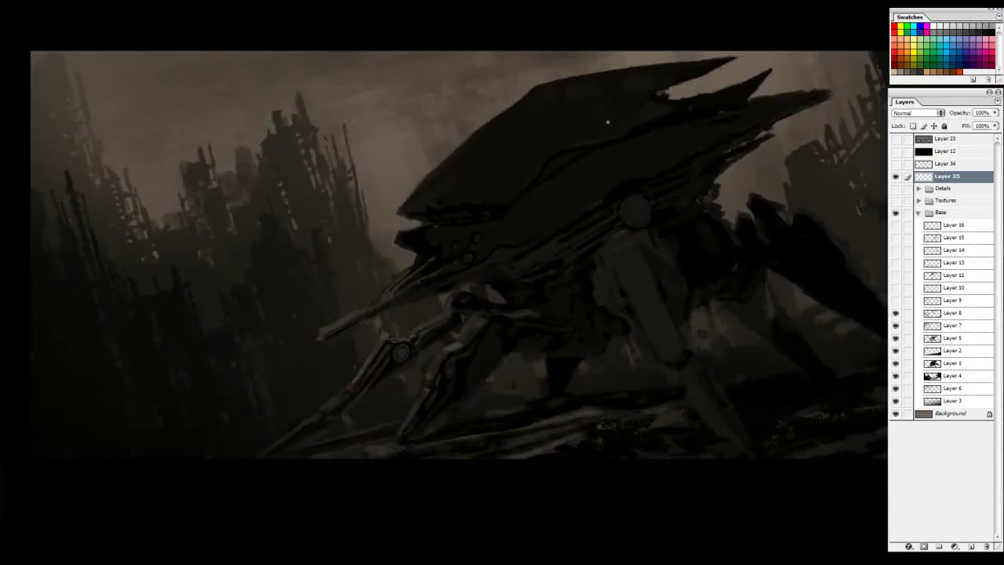
drag(591, 212, 524, 211)
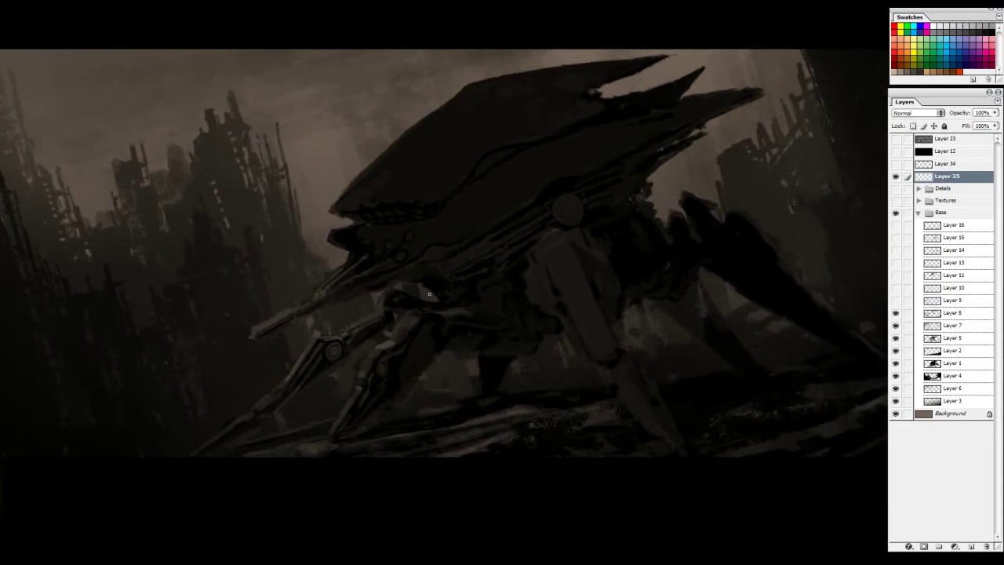
drag(202, 438, 682, 306)
key(ctrl+z)
mouse_move(723, 121)
mouse_down()
mouse_move(829, 173)
mouse_move(720, 122)
mouse_up()
key(ctrl+z)
drag(704, 340, 154, 431)
key(ctrl+z)
mouse_move(372, 247)
mouse_down()
mouse_move(431, 248)
mouse_move(394, 248)
mouse_up()
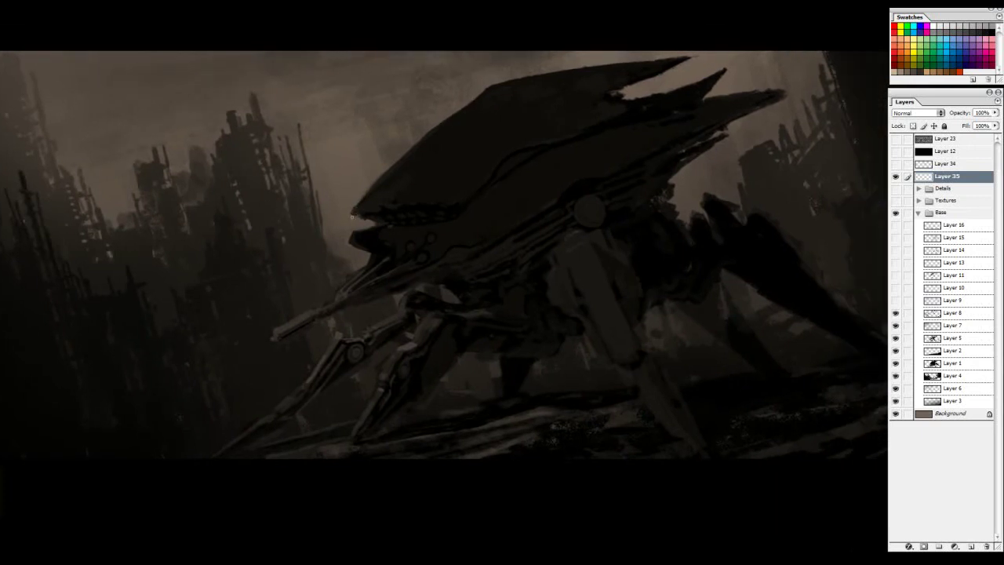
Try circling the walker's head, the underside of its body and the shoulder joint area in red.
mouse_move(279, 229)
mouse_down()
mouse_move(437, 150)
mouse_move(287, 276)
mouse_up()
mouse_move(466, 238)
mouse_down()
mouse_move(549, 381)
mouse_move(451, 239)
mouse_up()
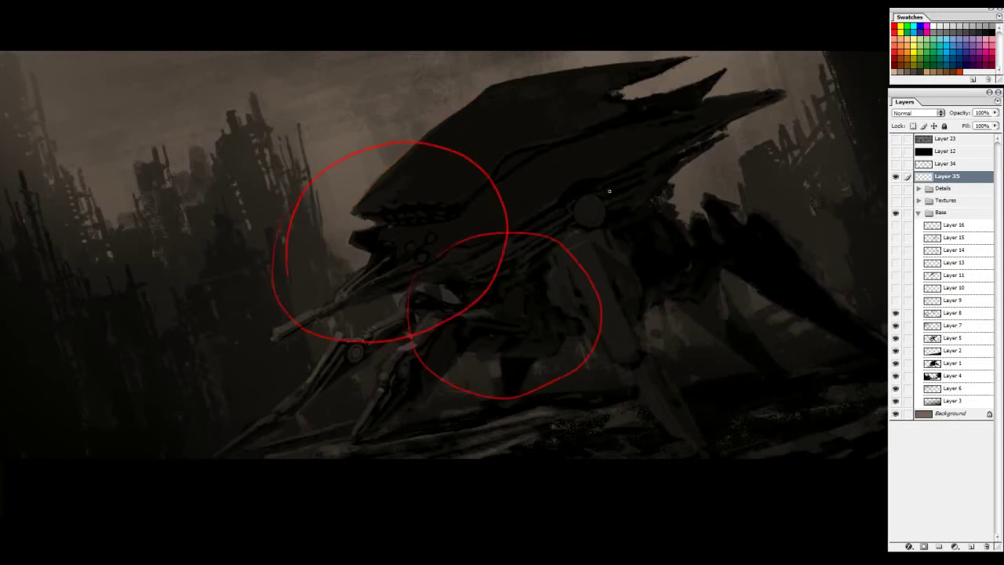
drag(596, 182, 573, 192)
key(ctrl+alt+z)
key(ctrl+alt+z)
key(ctrl+alt+z)
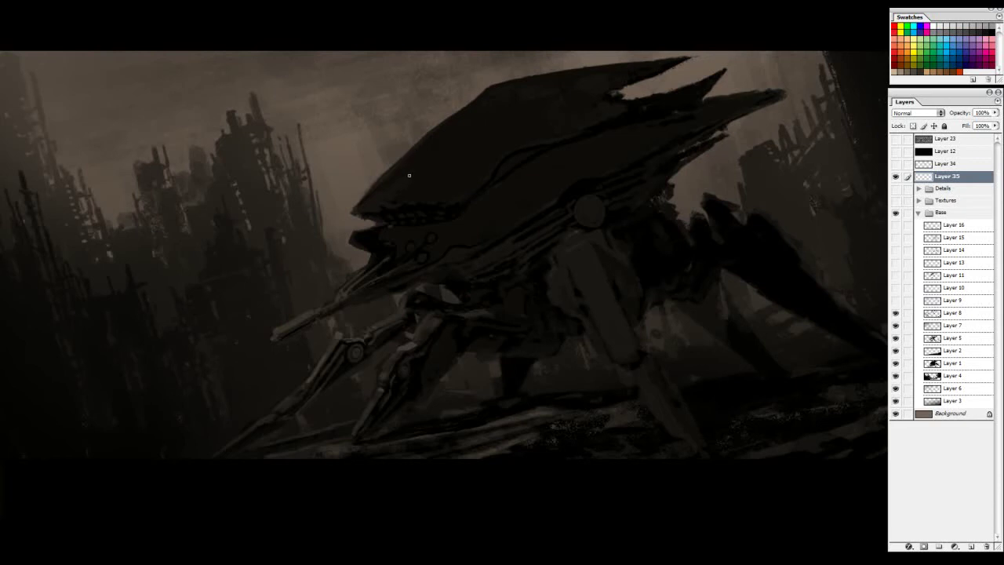
Try a smaller red circle around the walker's head and jaw.
drag(347, 213, 464, 191)
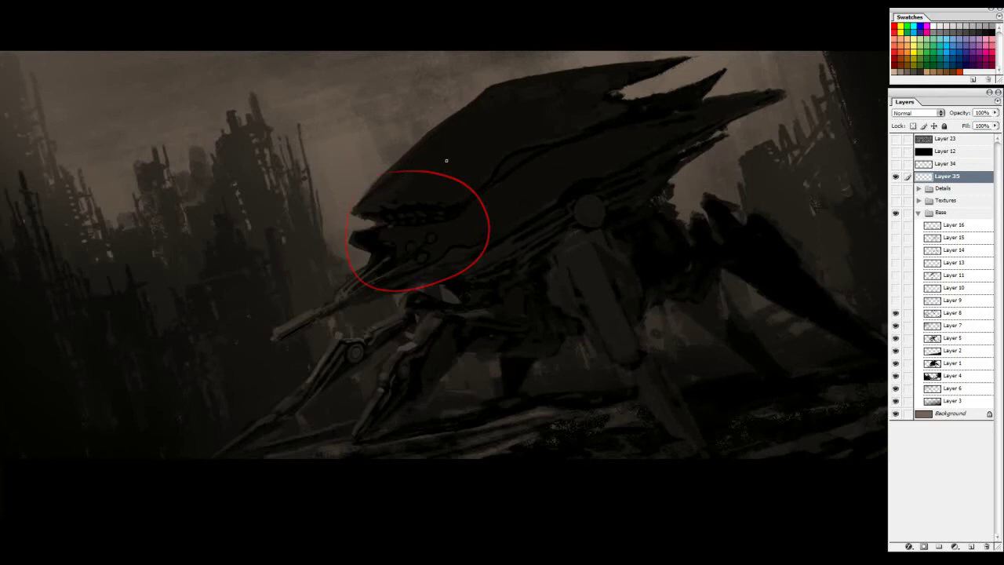
key(ctrl+z)
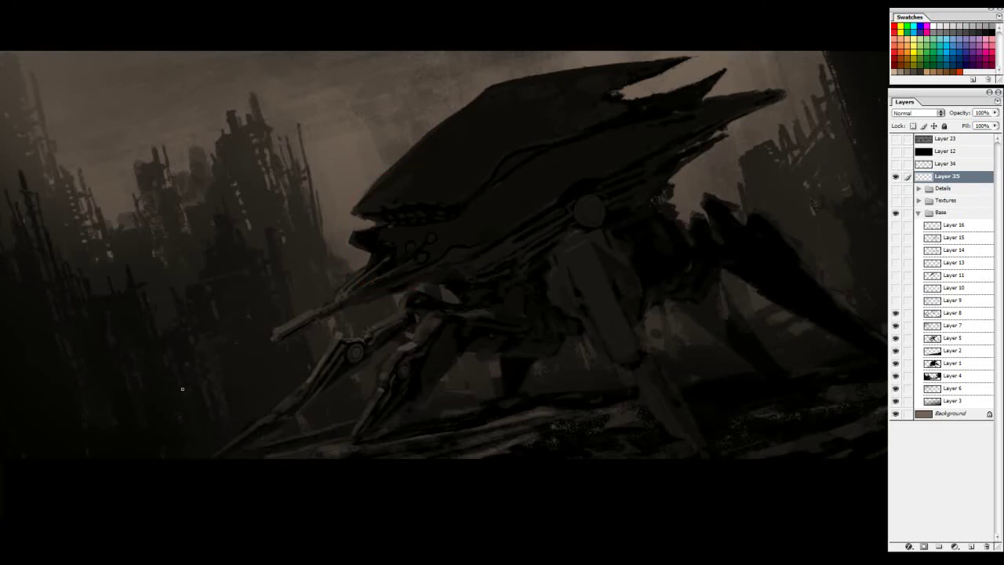
mouse_move(415, 145)
mouse_down()
mouse_move(536, 319)
mouse_move(409, 378)
mouse_up()
key(ctrl+z)
Circle the walker's head in red and draw arrows fanning out from it toward the gun, front legs and shoulder joint.
mouse_move(478, 268)
mouse_down()
mouse_move(375, 156)
mouse_move(350, 291)
mouse_move(323, 271)
mouse_move(323, 281)
mouse_move(282, 302)
mouse_up()
drag(341, 374, 326, 388)
drag(453, 311, 468, 365)
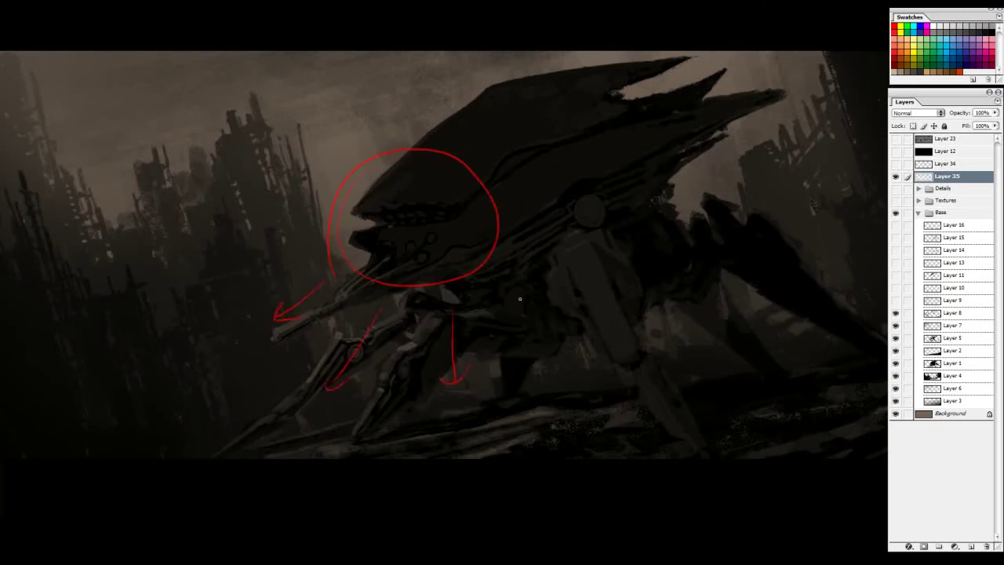
drag(516, 293, 574, 327)
drag(549, 232, 613, 253)
drag(536, 207, 584, 210)
Sweep red arcs beneath and behind the walker's legs and add a long arrow from the shoulder toward the rear buildings.
drag(272, 301, 314, 394)
mouse_move(427, 439)
mouse_down()
mouse_move(464, 438)
mouse_move(567, 394)
mouse_move(427, 440)
mouse_up()
drag(233, 323, 398, 456)
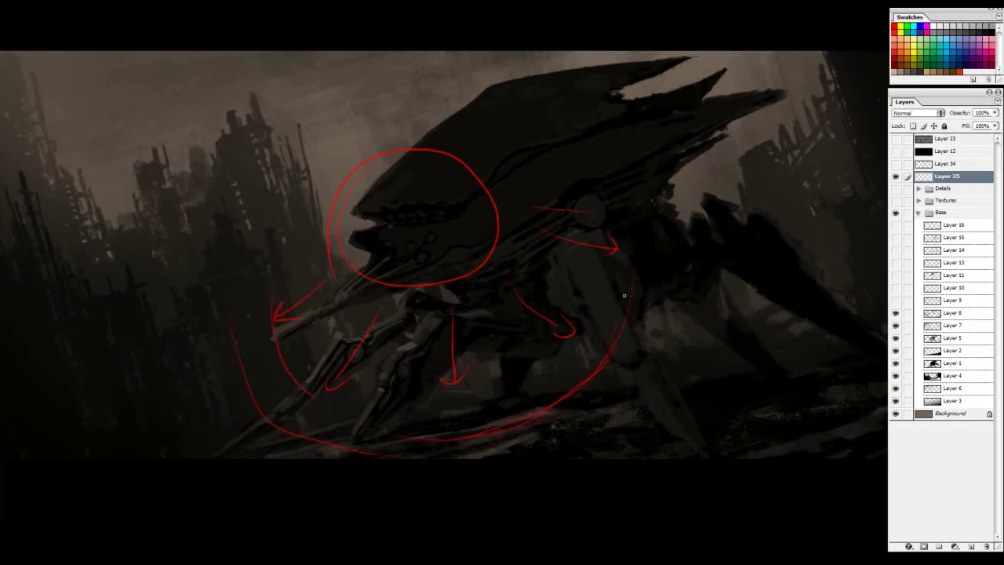
drag(624, 296, 632, 266)
drag(668, 259, 632, 420)
drag(500, 202, 325, 220)
mouse_move(411, 224)
mouse_down()
mouse_move(583, 194)
mouse_move(570, 220)
mouse_up()
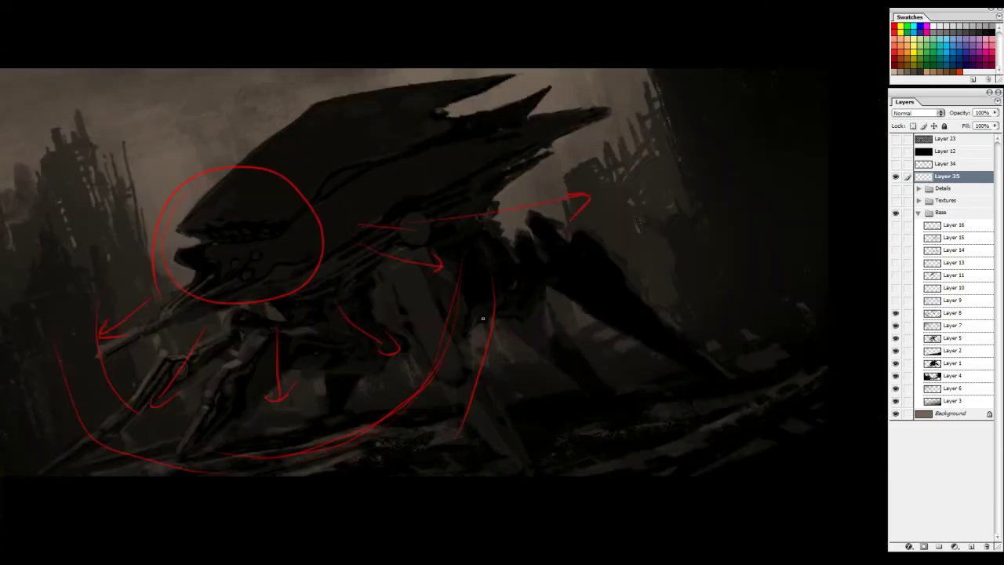
Draw two red horizontal arrows toward the hind leg's foot, one up along the shell, and short strokes in the background.
drag(494, 321, 645, 334)
drag(495, 379, 688, 388)
drag(439, 154, 485, 127)
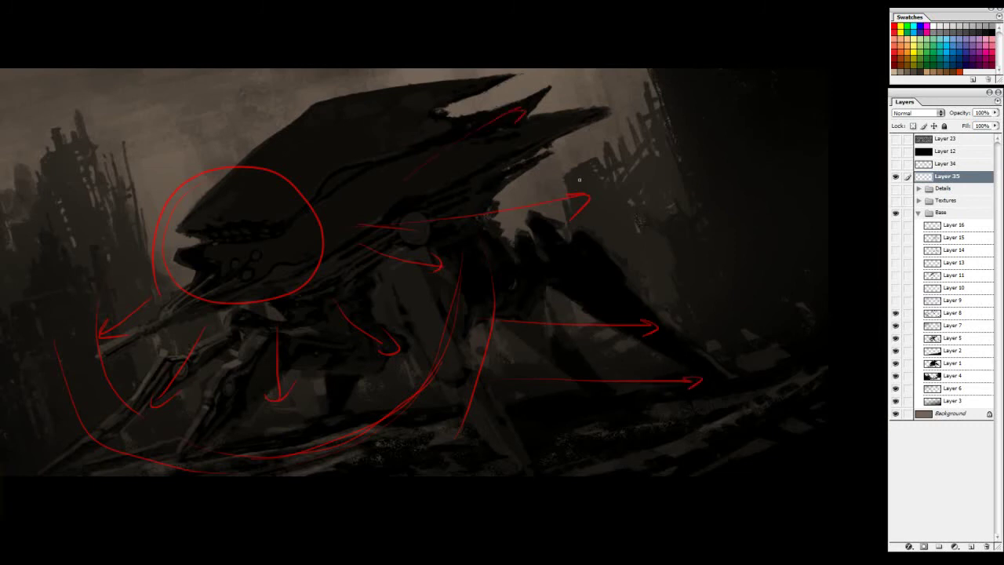
drag(545, 235, 461, 243)
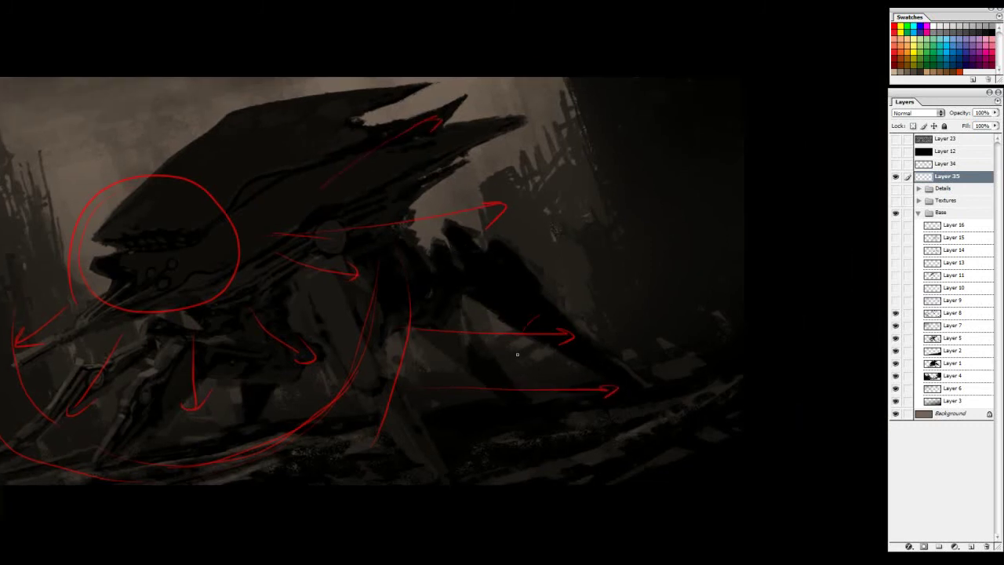
drag(517, 354, 536, 312)
key(ctrl+z)
drag(455, 358, 680, 338)
mouse_move(517, 322)
mouse_down()
mouse_move(655, 310)
mouse_move(348, 363)
mouse_up()
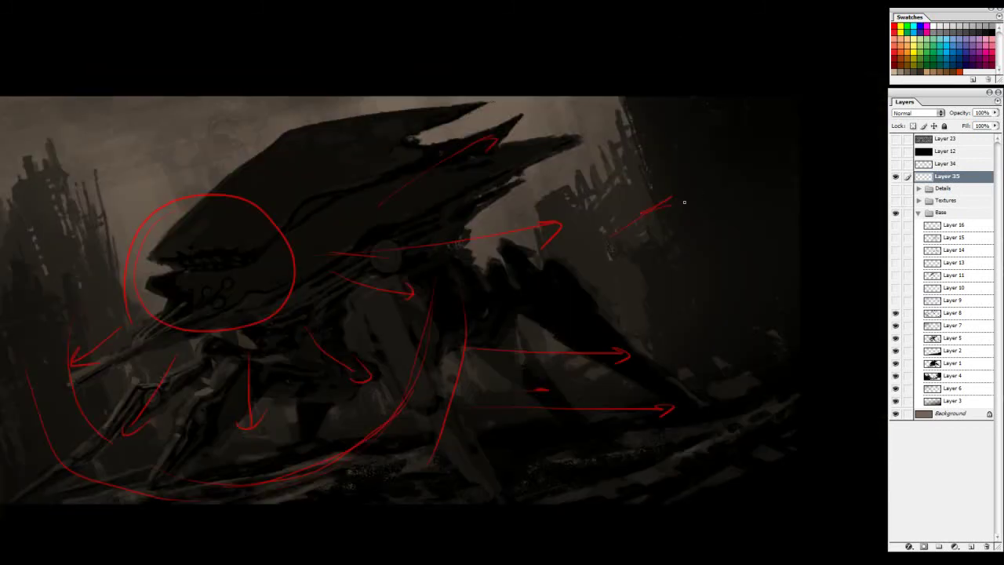
drag(683, 201, 503, 44)
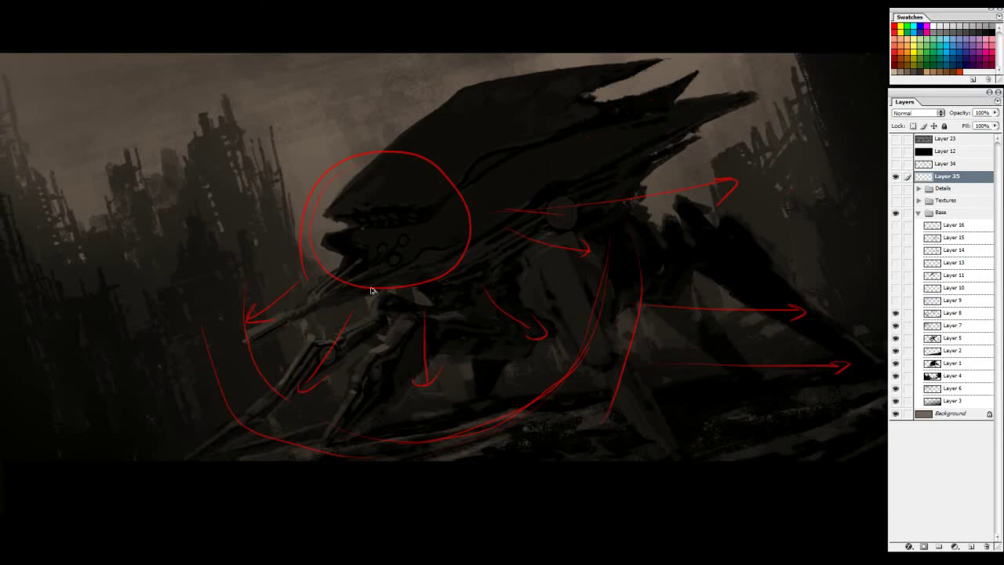
Clear the red circle, arcs and arrows by undoing strokes and deleting the annotation layer, and add a new empty layer.
mouse_move(379, 214)
mouse_down()
mouse_move(396, 230)
mouse_move(430, 214)
mouse_move(372, 209)
mouse_up()
key(ctrl+alt+z)
key(ctrl+alt+z)
key(ctrl+alt+z)
key(ctrl+alt+z)
key(ctrl+alt+z)
key(ctrl+alt+z)
key(ctrl+alt+z)
drag(957, 176, 987, 547)
click(971, 547)
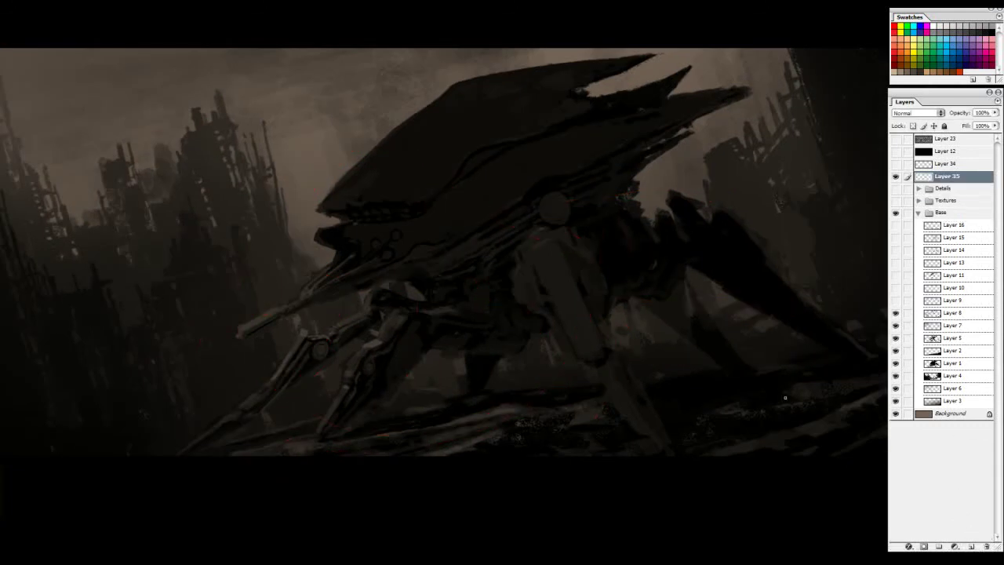
Mark the foreground ground with a circled 1, the walker's body with a circled 2 and the distant buildings with a circled 3.
drag(784, 394, 791, 418)
mouse_move(783, 391)
mouse_down()
mouse_move(799, 406)
mouse_move(771, 386)
mouse_up()
drag(437, 239, 459, 246)
drag(447, 232, 508, 208)
drag(287, 149, 285, 166)
drag(276, 146, 273, 144)
drag(847, 132, 689, 163)
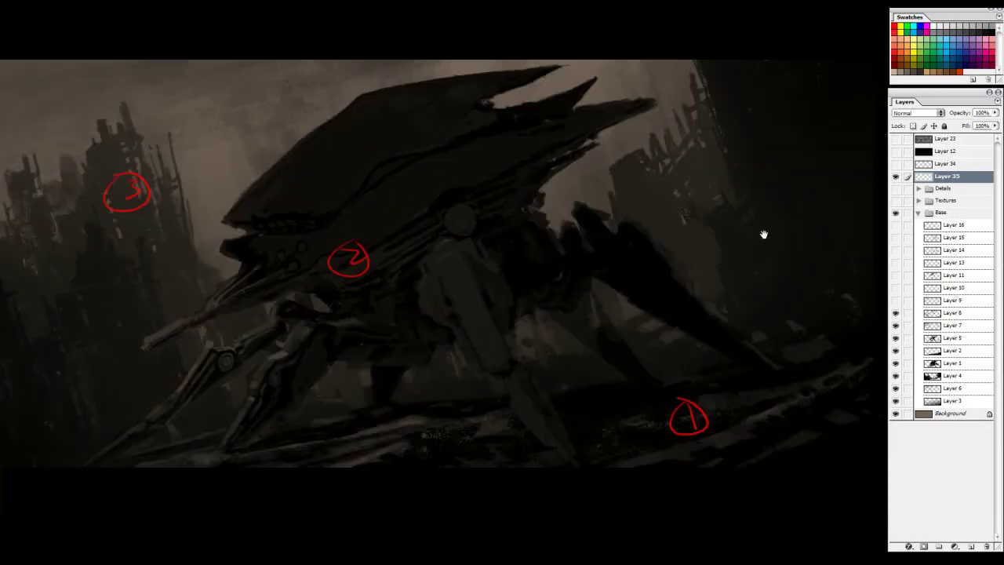
Hide the depth numbers on Layer 35 and add a new empty layer above it.
drag(763, 234, 836, 229)
click(896, 177)
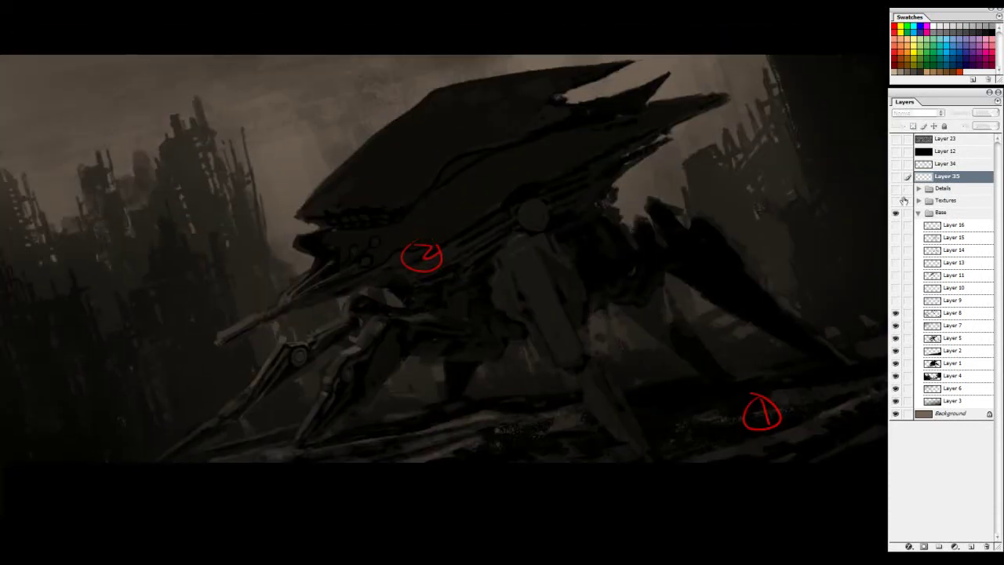
click(972, 546)
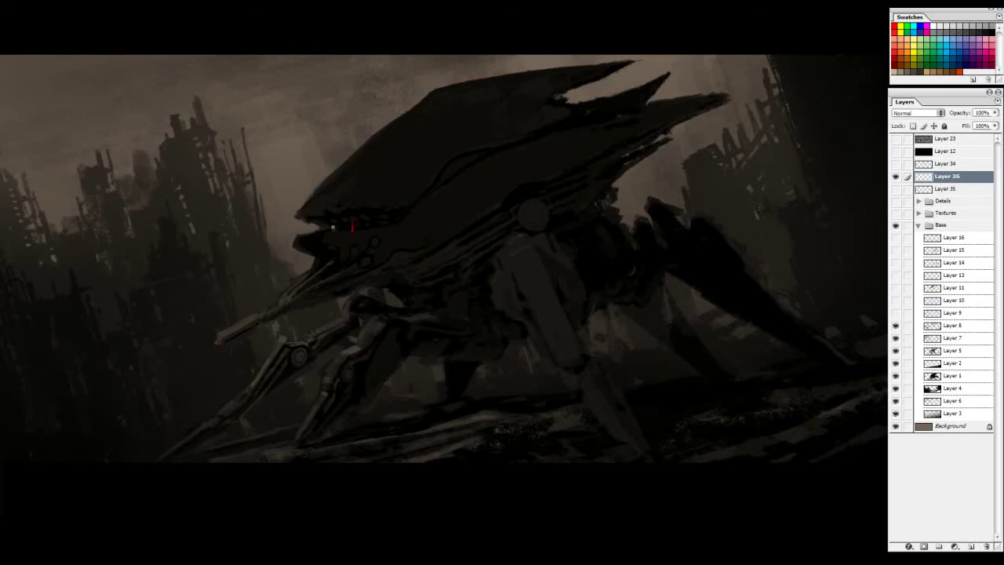
Number the head 1, the underbody 2 and the rear background 3 in red circles, and write a 4 beside the front legs.
drag(333, 226, 346, 202)
drag(446, 238, 460, 201)
mouse_move(472, 311)
mouse_down()
mouse_move(476, 327)
mouse_move(491, 321)
mouse_up()
drag(456, 320, 475, 296)
drag(587, 269, 512, 268)
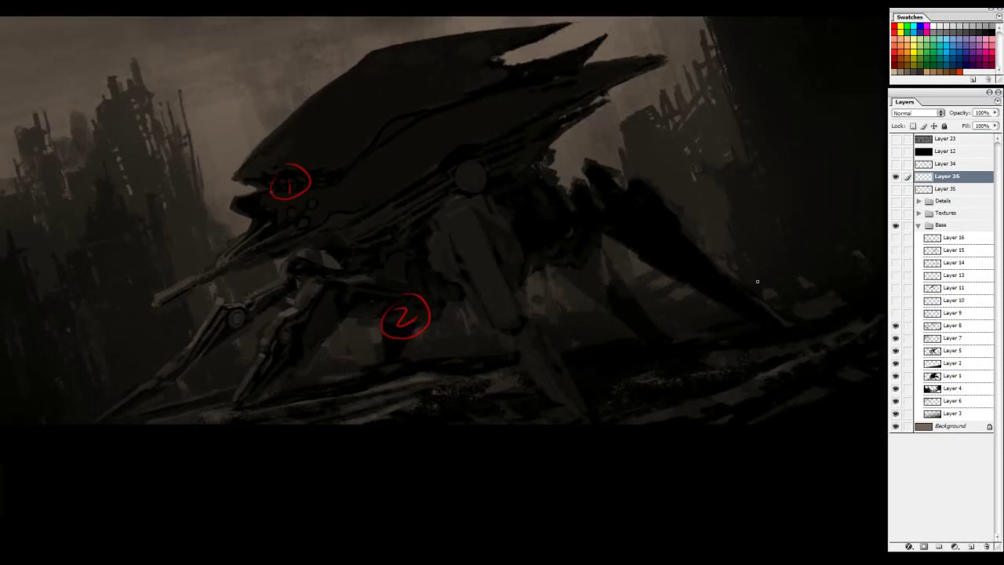
mouse_move(762, 217)
mouse_down()
mouse_move(761, 236)
mouse_move(761, 214)
mouse_up()
drag(777, 217, 844, 206)
drag(174, 304, 183, 312)
drag(180, 306, 177, 321)
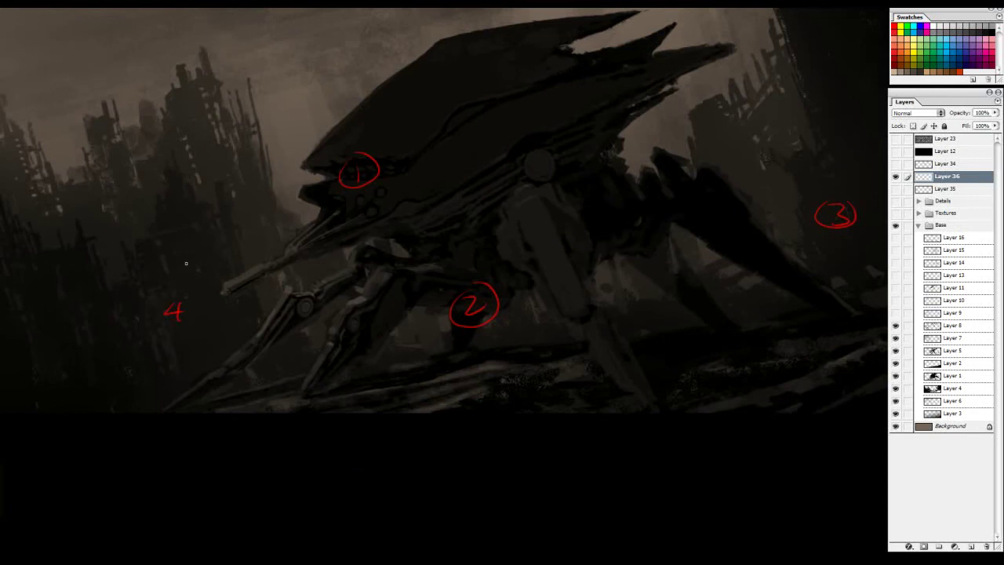
Draw a red curve from number 1 past 2 toward 3, plus arrows running down from 2 and out toward the front leg.
drag(216, 171, 259, 166)
mouse_move(360, 180)
mouse_down()
mouse_move(552, 322)
mouse_move(820, 200)
mouse_move(823, 210)
mouse_up()
drag(508, 326, 476, 380)
drag(413, 330, 269, 358)
drag(279, 345, 283, 375)
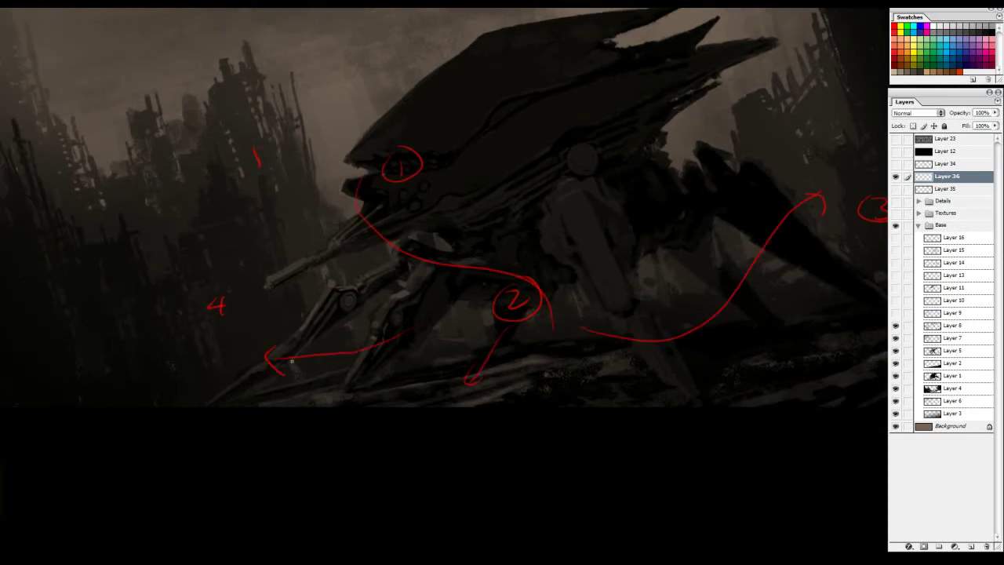
drag(330, 298, 423, 303)
mouse_move(533, 299)
mouse_down()
mouse_move(308, 216)
mouse_move(323, 225)
mouse_move(346, 219)
mouse_up()
drag(525, 176, 418, 204)
Delete Layer 36 with its viewing-path marks and show Layer 35 with the circled depth numbers again.
mouse_move(964, 176)
mouse_down()
mouse_move(997, 408)
mouse_move(986, 546)
mouse_up()
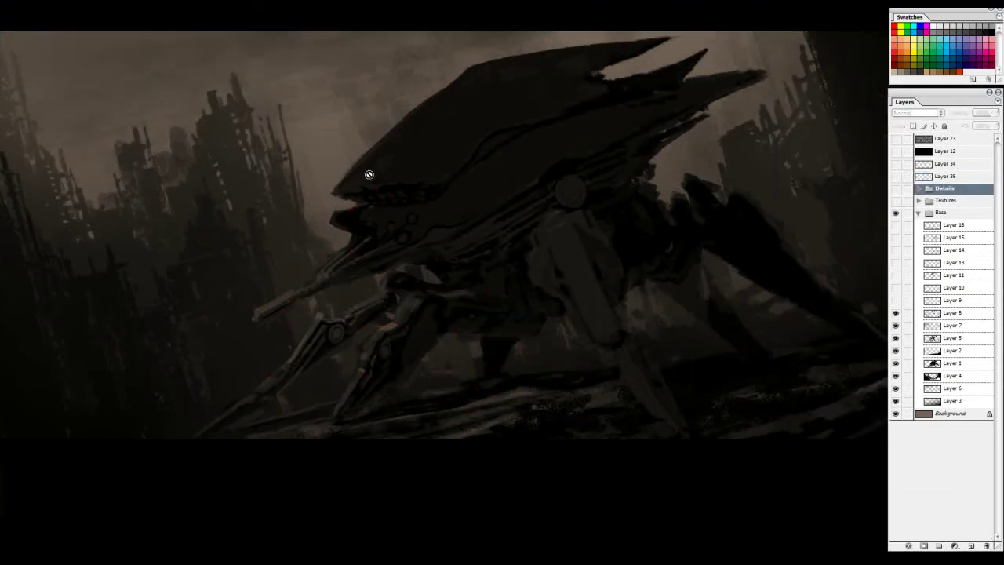
click(945, 176)
click(895, 176)
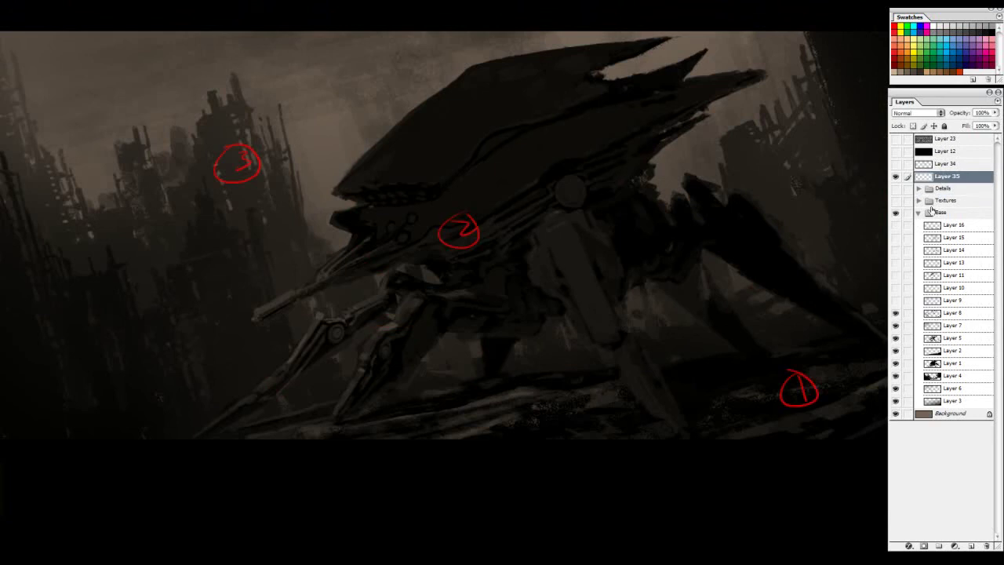
Delete Layer 35 with its circled depth numbers and undo the last red stroke over the background tower.
click(895, 177)
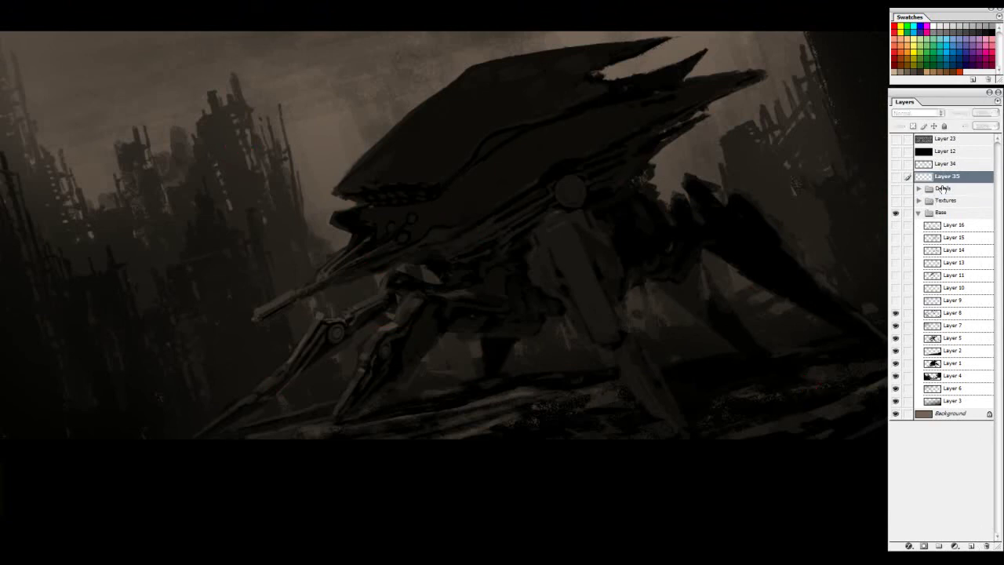
mouse_move(943, 180)
mouse_down()
mouse_move(983, 318)
mouse_move(969, 539)
mouse_up()
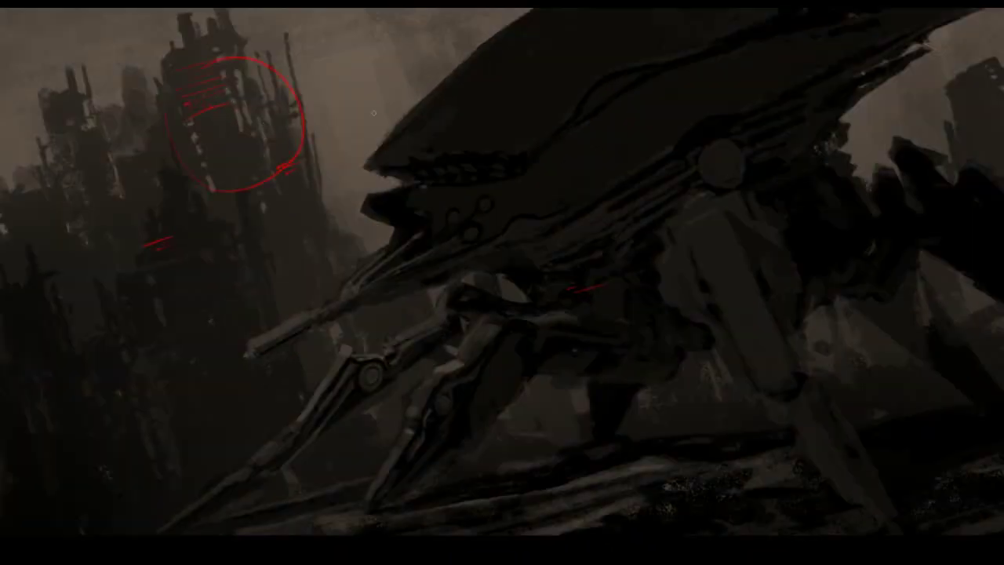
key(ctrl+z)
drag(880, 125, 528, 123)
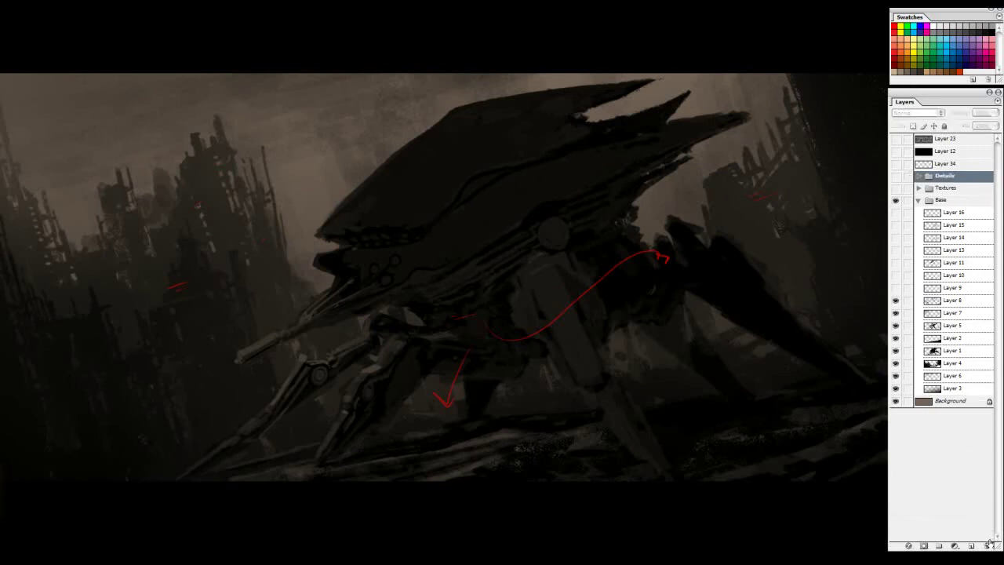
Toggle Layer 8 in the Base group off and on to compare the walker with and without it up close.
drag(655, 296, 571, 296)
key(ctrl+plus)
drag(712, 295, 853, 259)
click(895, 301)
drag(894, 308, 895, 301)
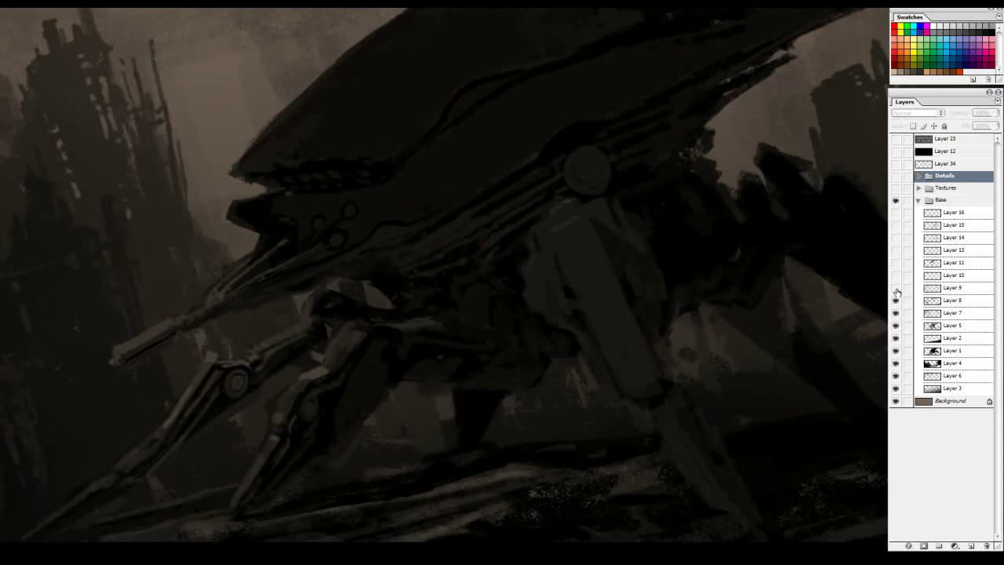
Show Layer 9 in the Base group, switching it off and on to compare the lighting behind the towers and walker.
click(896, 291)
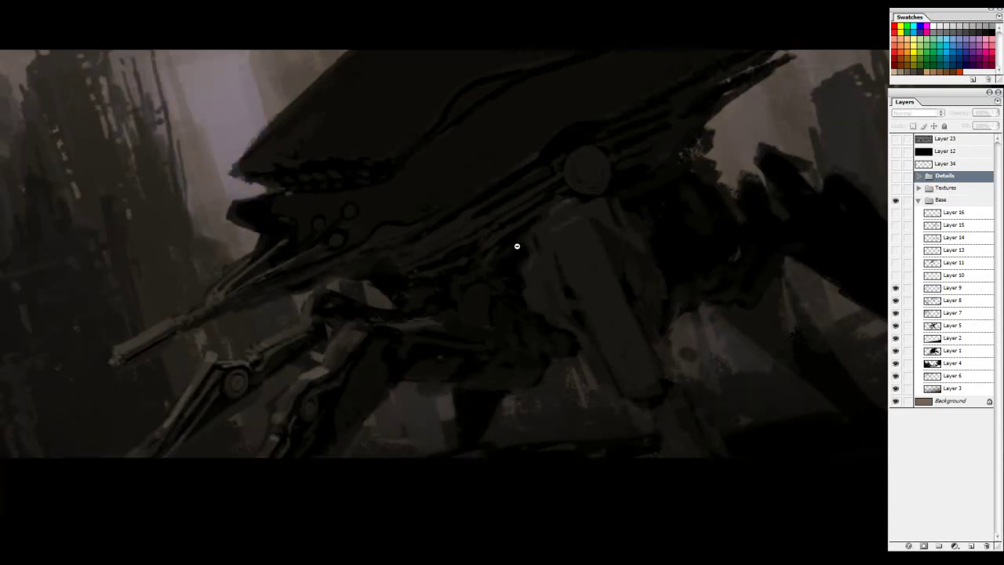
alt+click(517, 246)
click(896, 291)
click(896, 291)
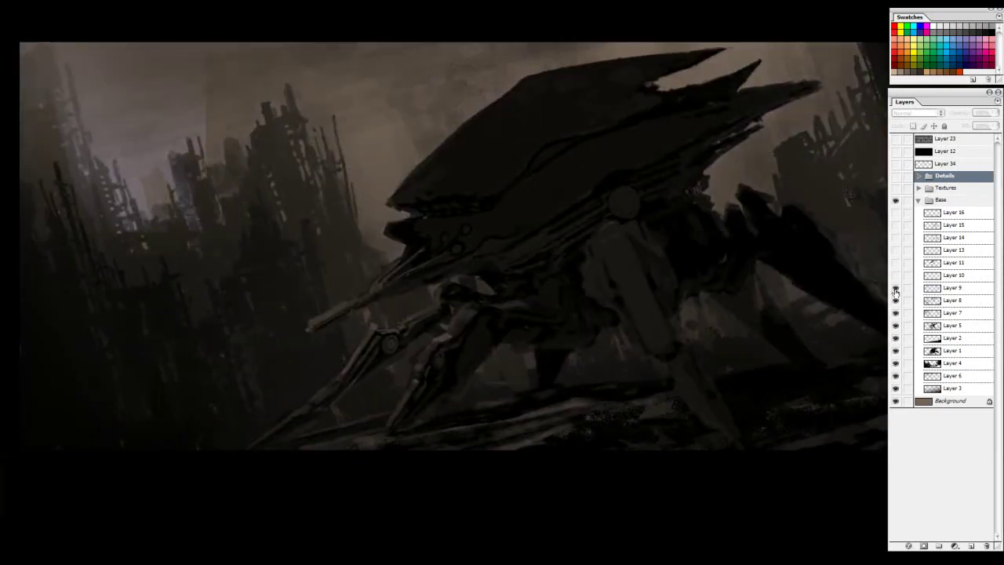
click(895, 292)
click(895, 290)
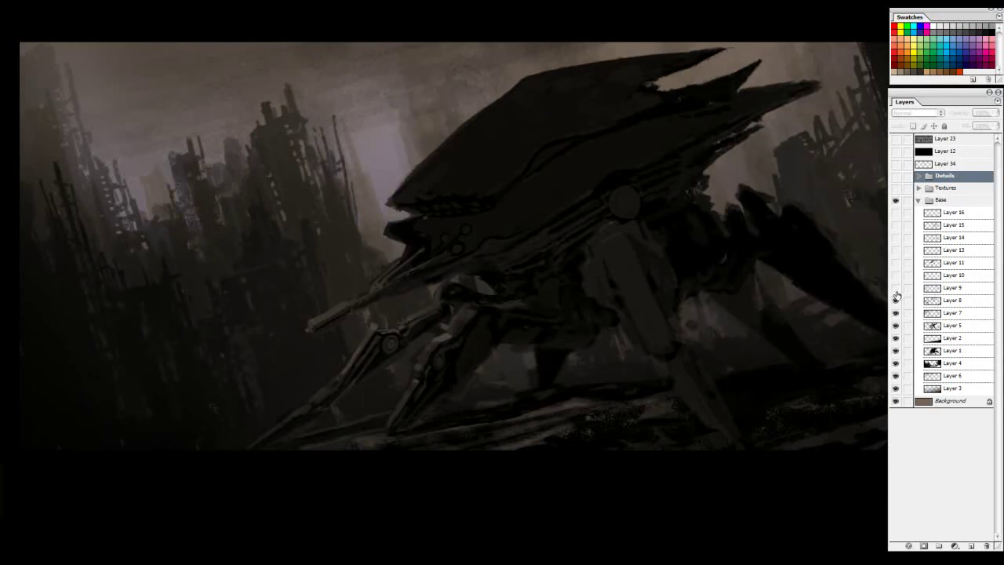
click(894, 290)
click(894, 290)
drag(435, 167, 495, 191)
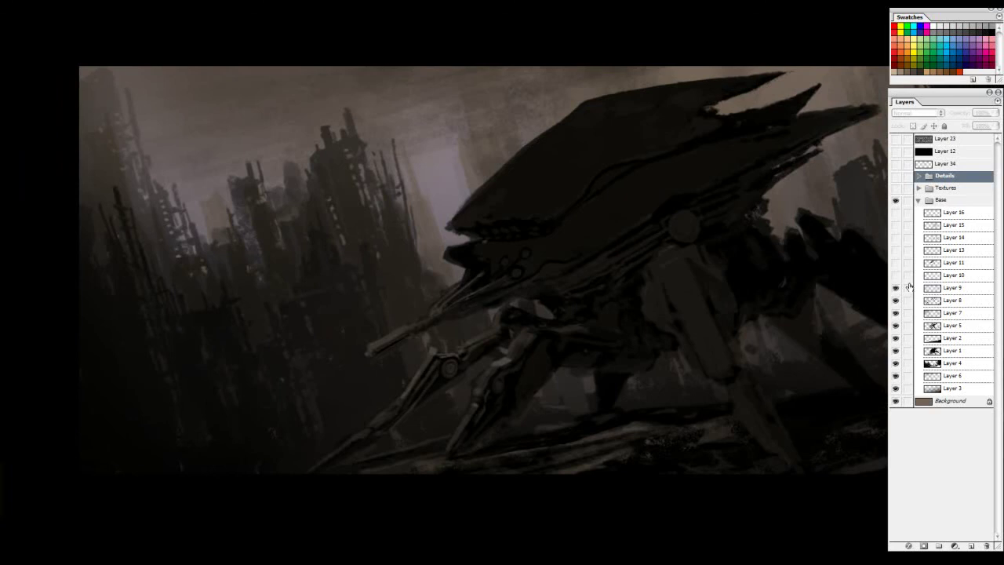
drag(908, 270, 879, 267)
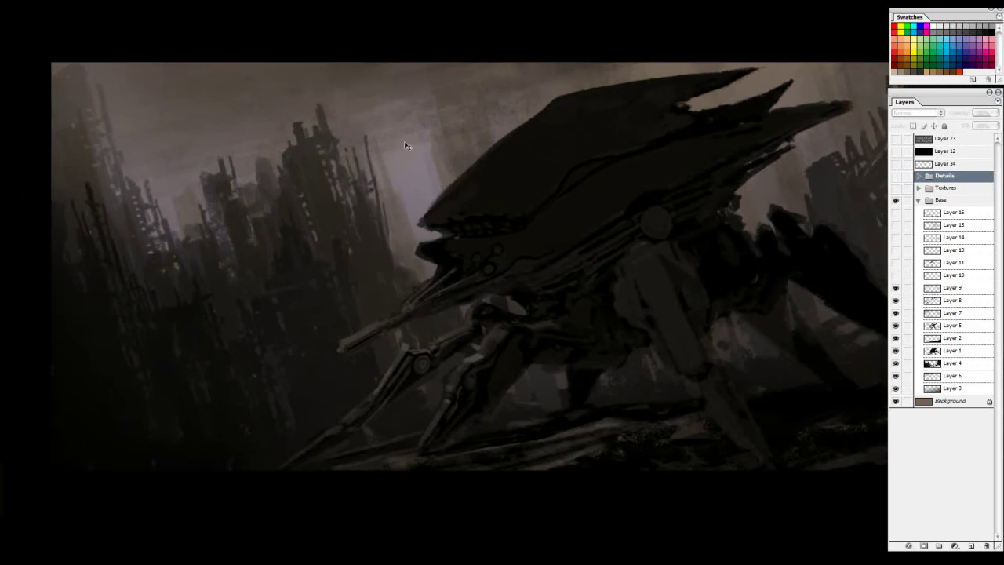